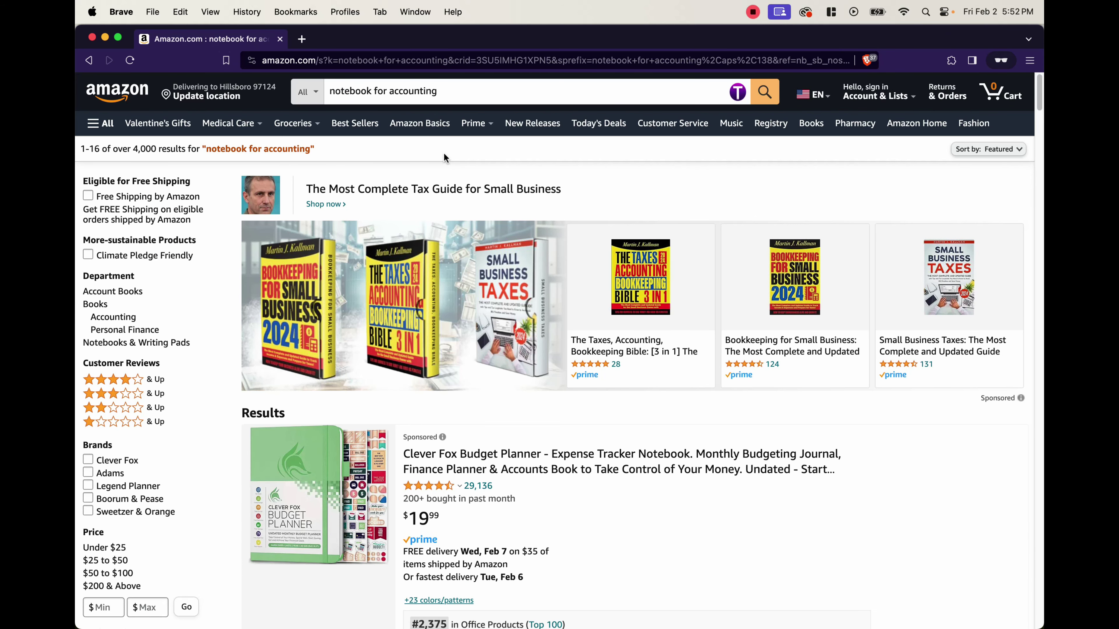
# Record the Amazon result count of 4000 in the Search column of the Notebook Niches sheet for "notebook for accounting".
pyautogui.moveTo(160, 149); pyautogui.dragTo(132, 149)
pyautogui.hotkey('ctrl', 'Up')
pyautogui.click(304, 181)
pyautogui.click(396, 201)
pyautogui.write('4000')
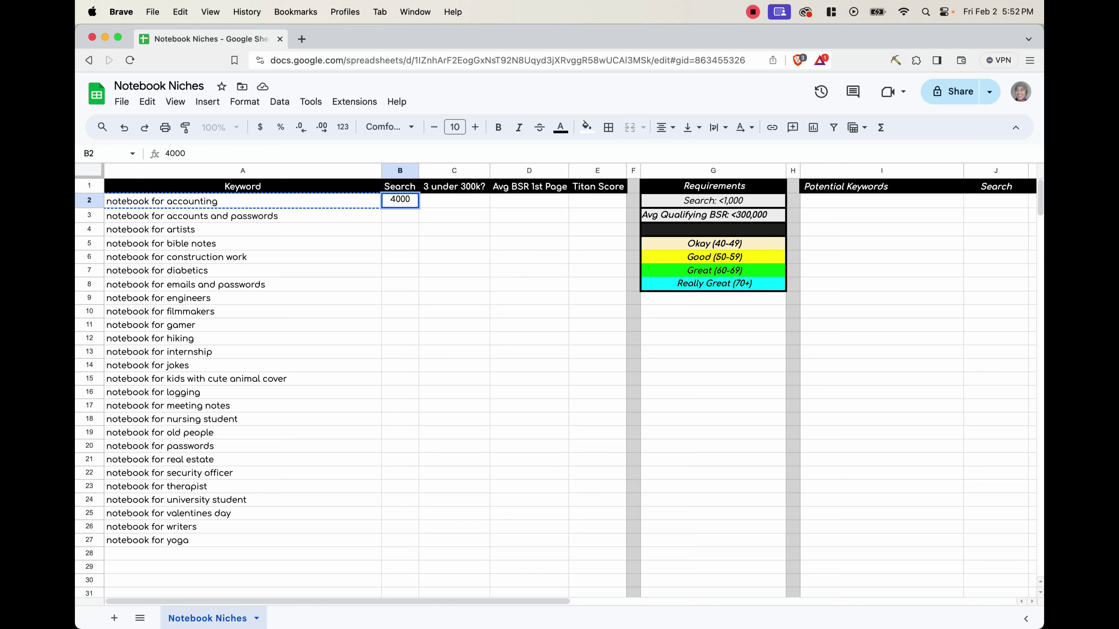
pyautogui.press('Tab')
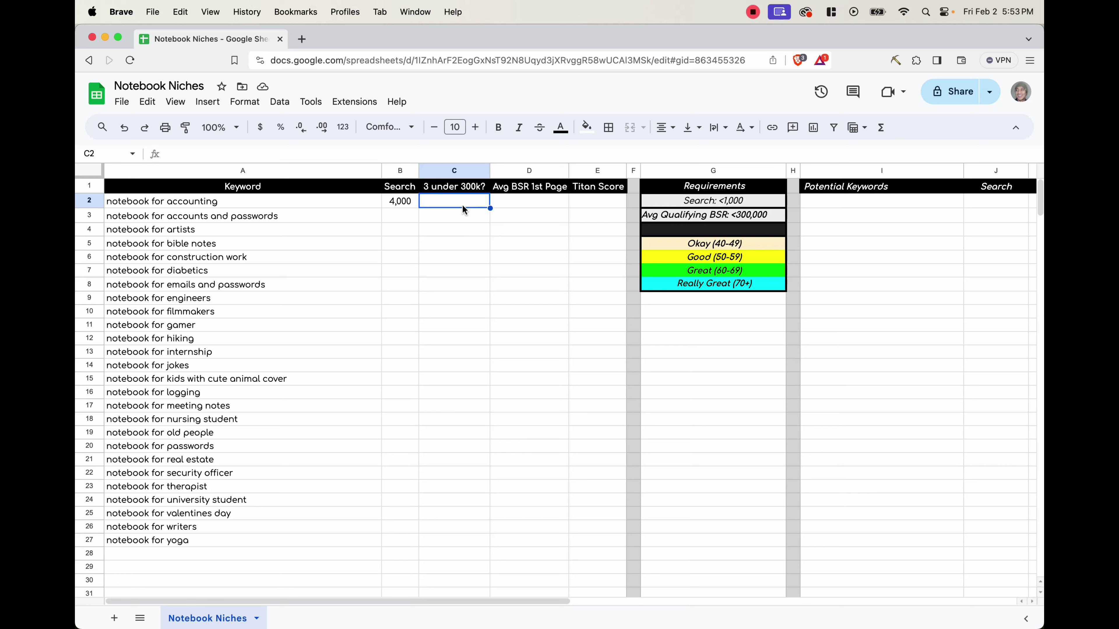
# Switch back to the Amazon results for "notebook for accounting" and examine the sponsored listing that opens the results.
pyautogui.click(281, 203)
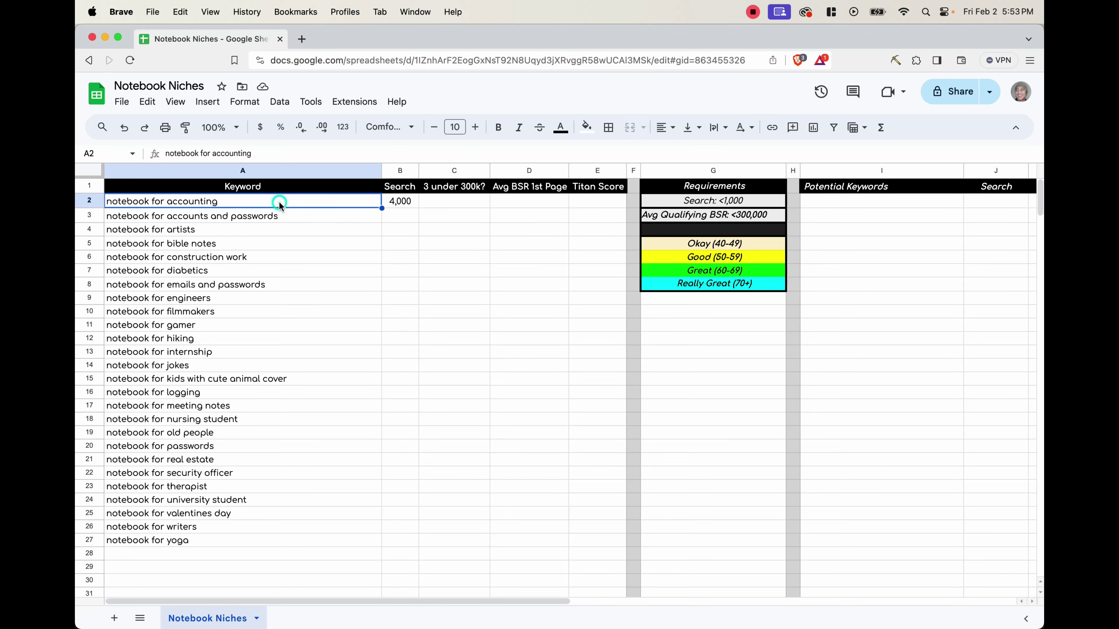
pyautogui.hotkey('ctrl', 'Up')
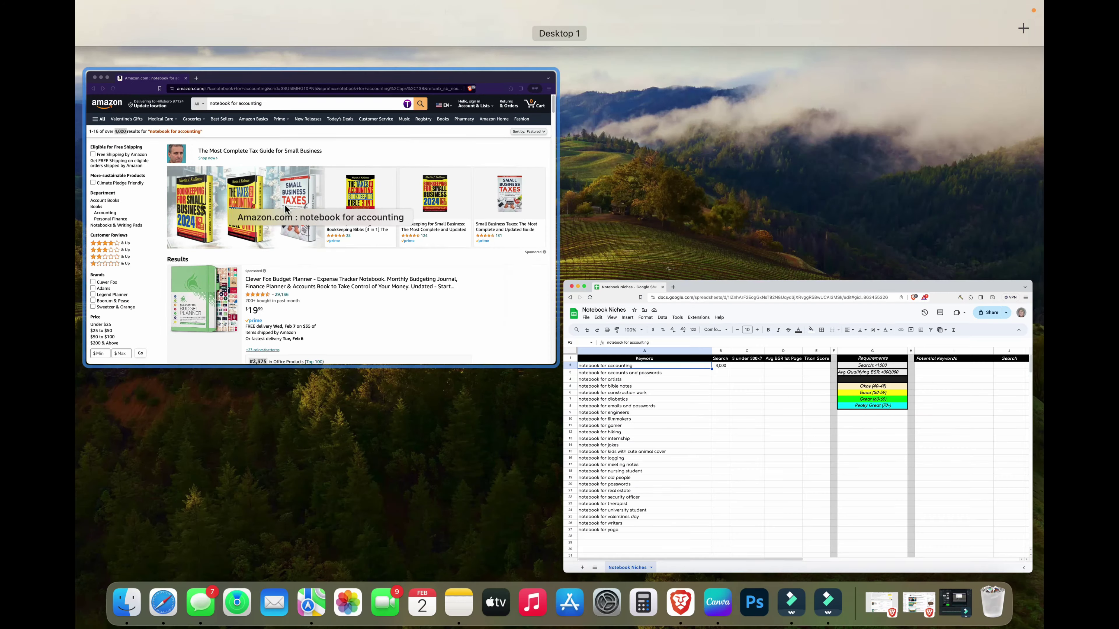
pyautogui.click(321, 235)
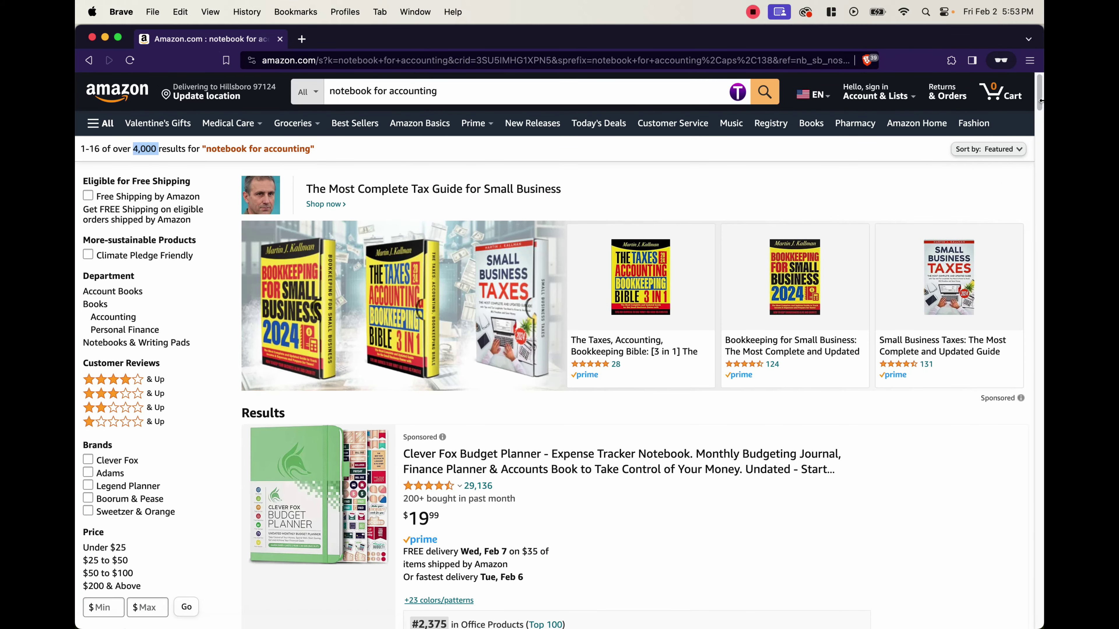
pyautogui.moveTo(1038, 104)
pyautogui.mouseDown()
pyautogui.moveTo(1038, 134)
pyautogui.moveTo(1037, 120)
pyautogui.mouseUp()
pyautogui.click(432, 152)
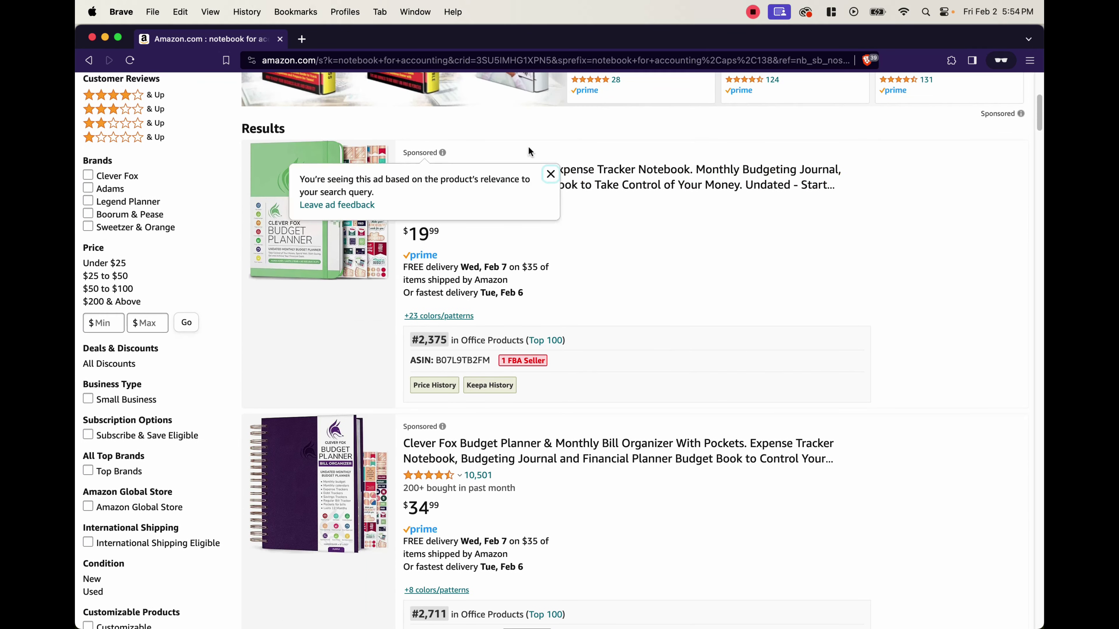
pyautogui.click(528, 148)
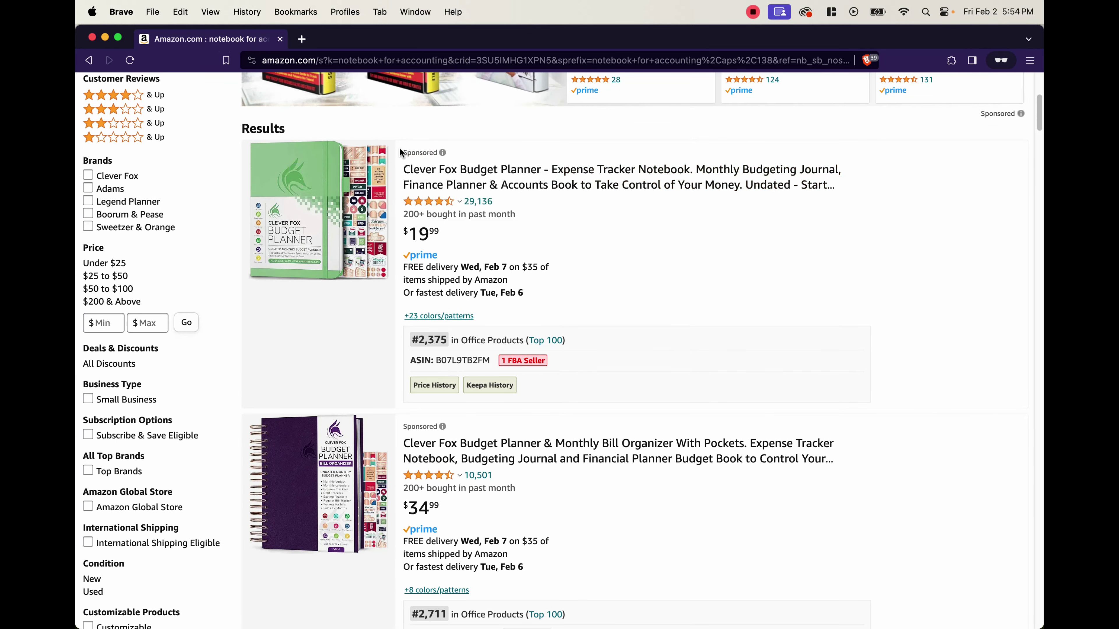
# Check the publisher details and best seller rank of the brown 4 Column Accounting Ledger Book paperback.
pyautogui.moveTo(1038, 126); pyautogui.dragTo(1039, 166)
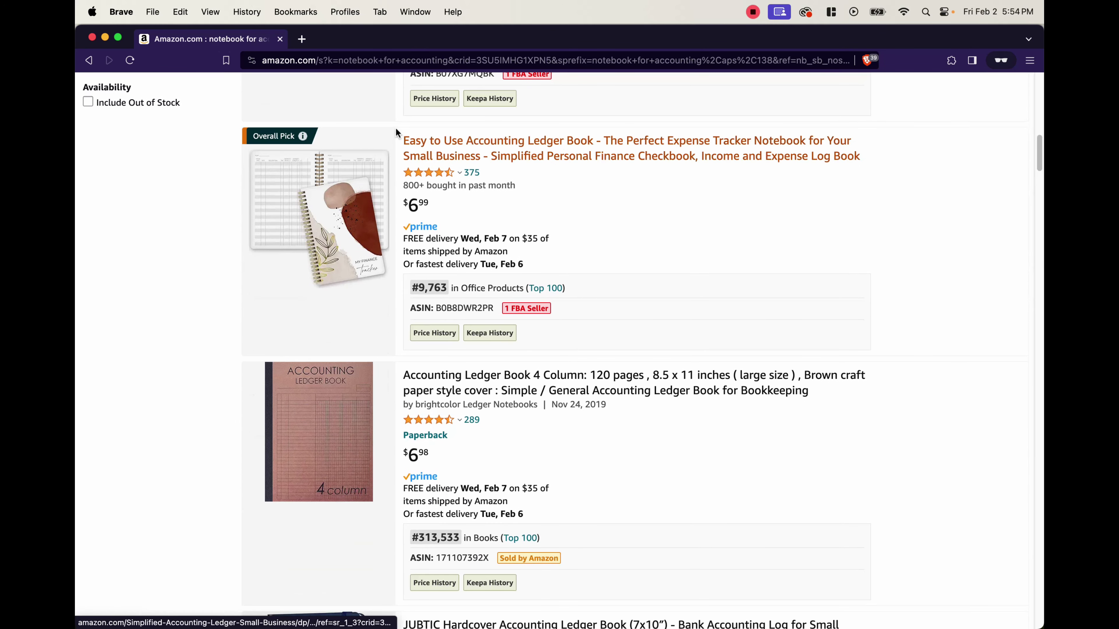
pyautogui.moveTo(205, 205)
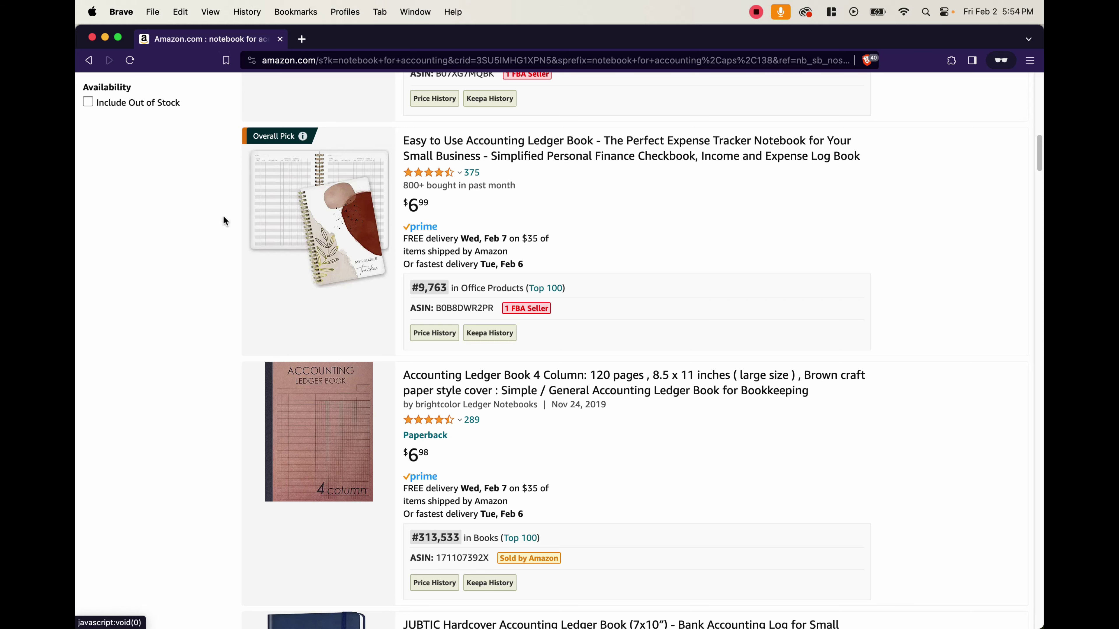
pyautogui.scroll(-4, 969, 183)
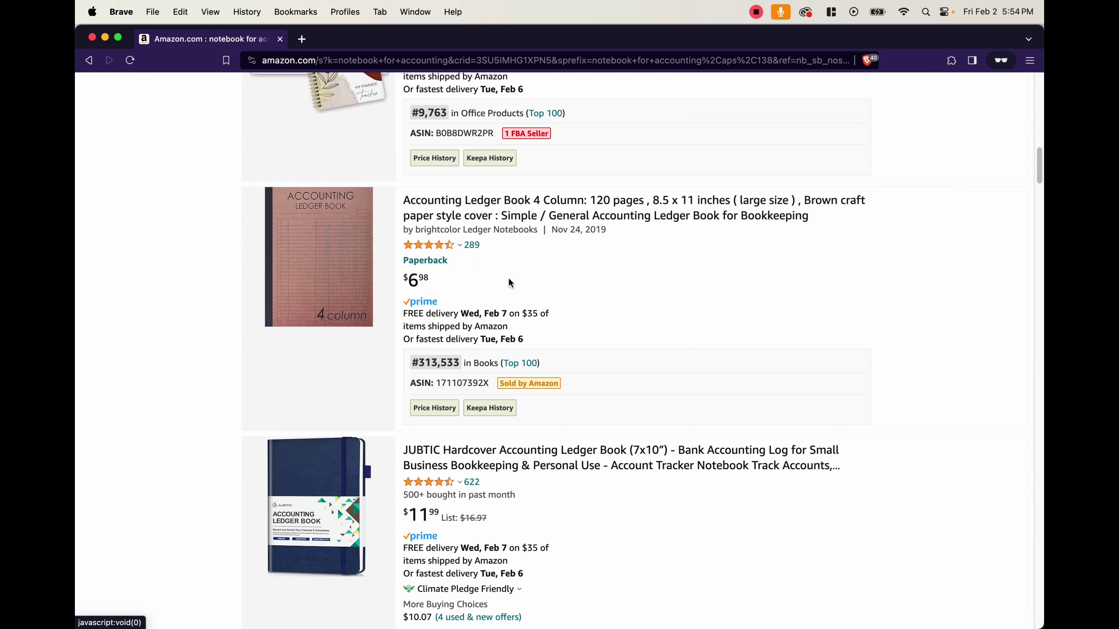
pyautogui.moveTo(323, 319)
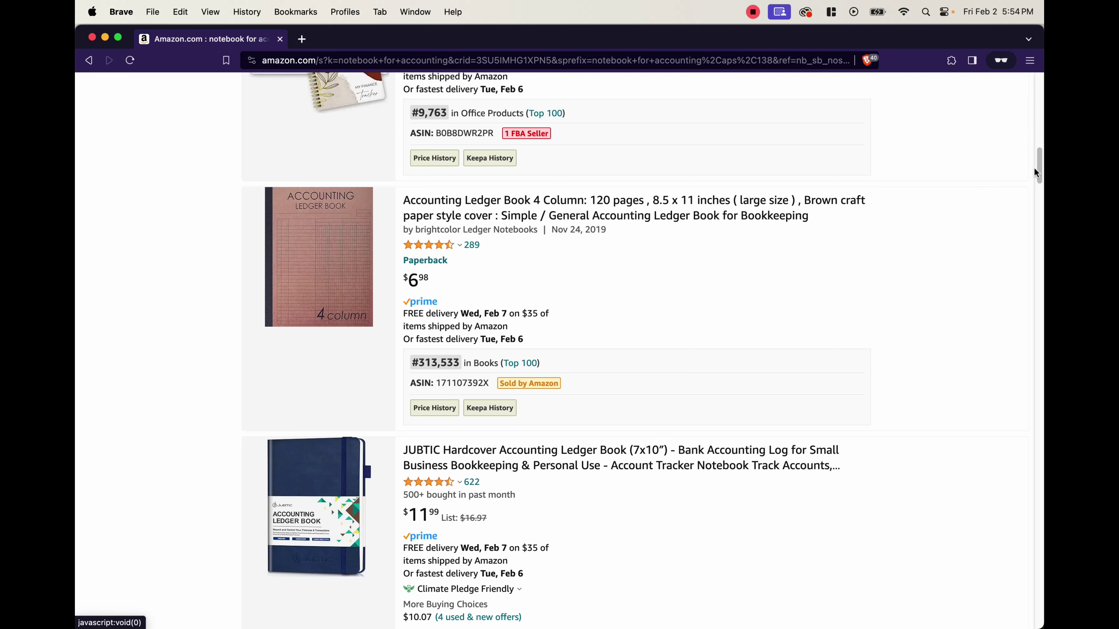
# Check the best seller ranks of the green 4 Column Ledger Book and the brown 2 Column Accounting Ledger Book paperbacks.
pyautogui.moveTo(1037, 170); pyautogui.dragTo(1022, 286)
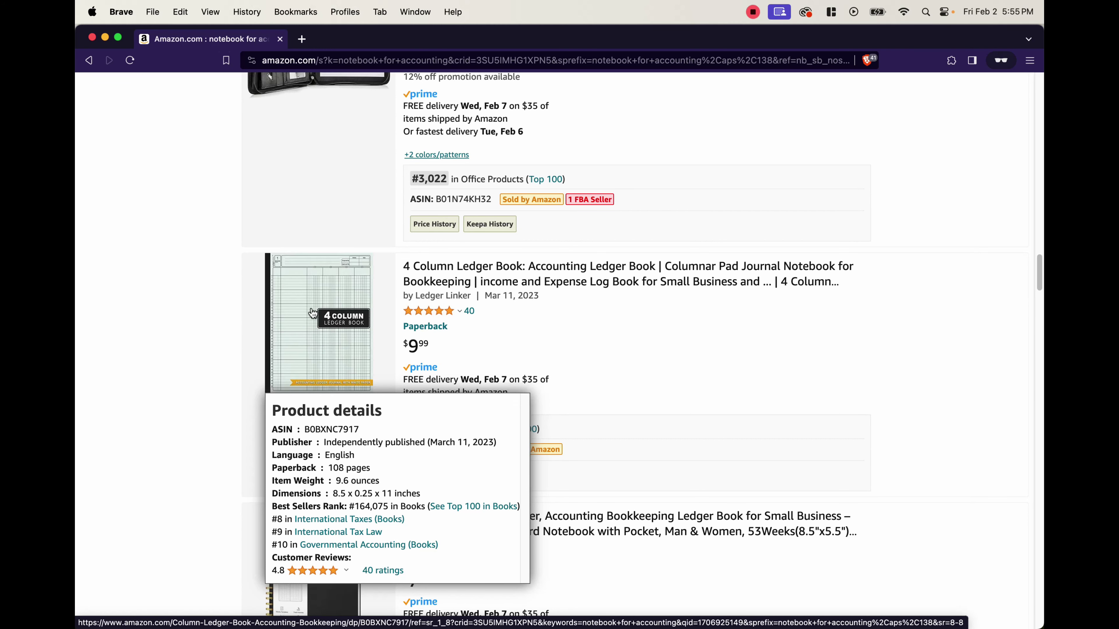
pyautogui.moveTo(411, 428); pyautogui.dragTo(459, 428)
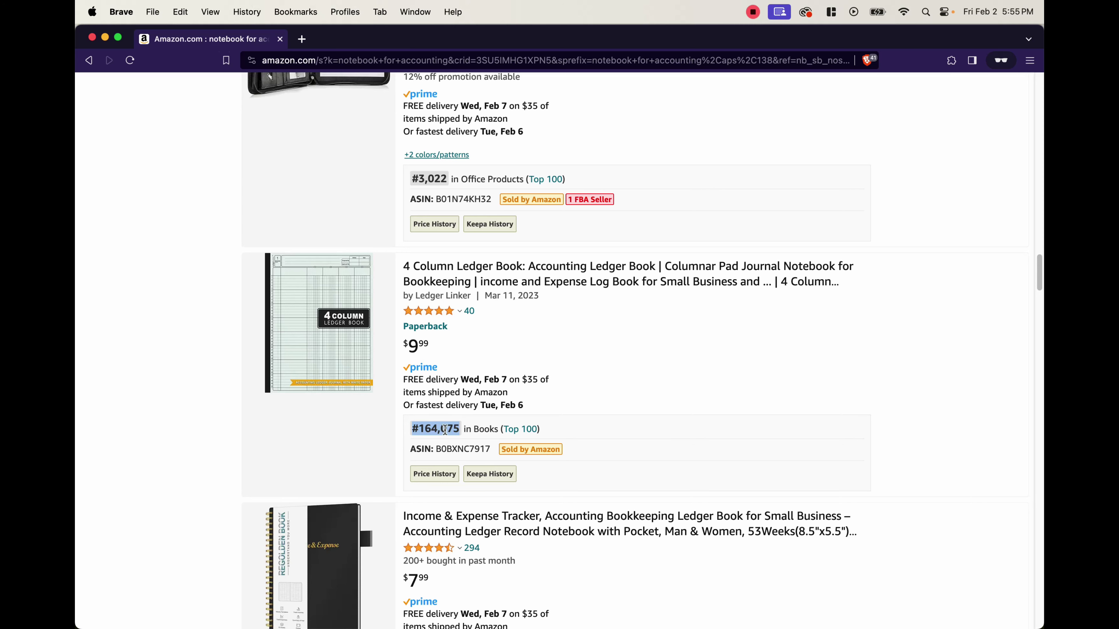
pyautogui.moveTo(1040, 267); pyautogui.dragTo(1040, 312)
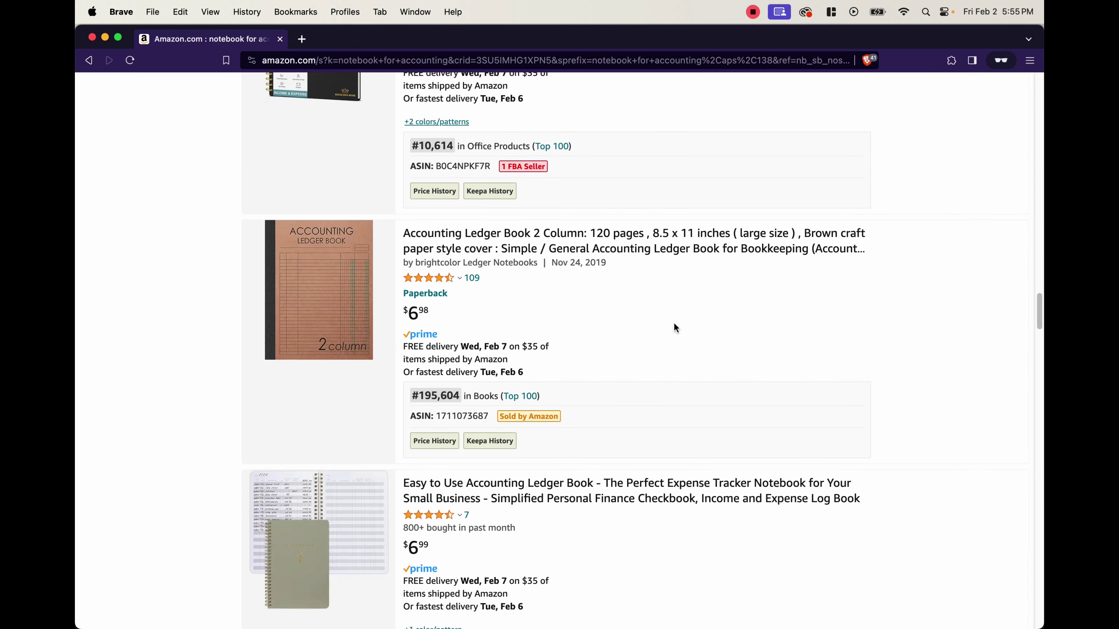
pyautogui.moveTo(333, 261)
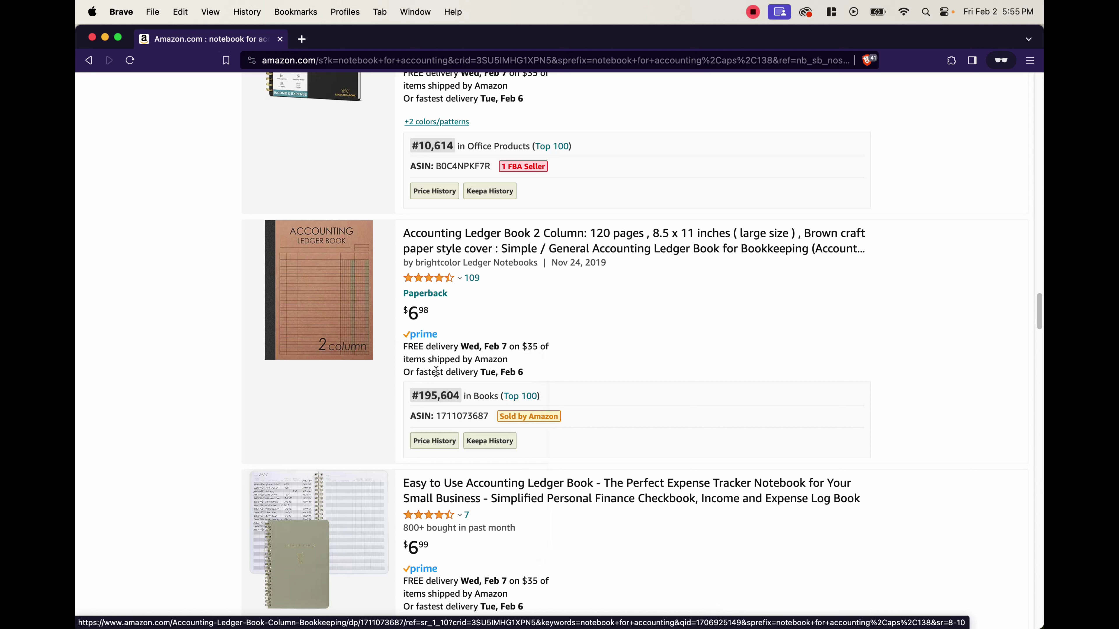
pyautogui.moveTo(411, 395); pyautogui.dragTo(458, 394)
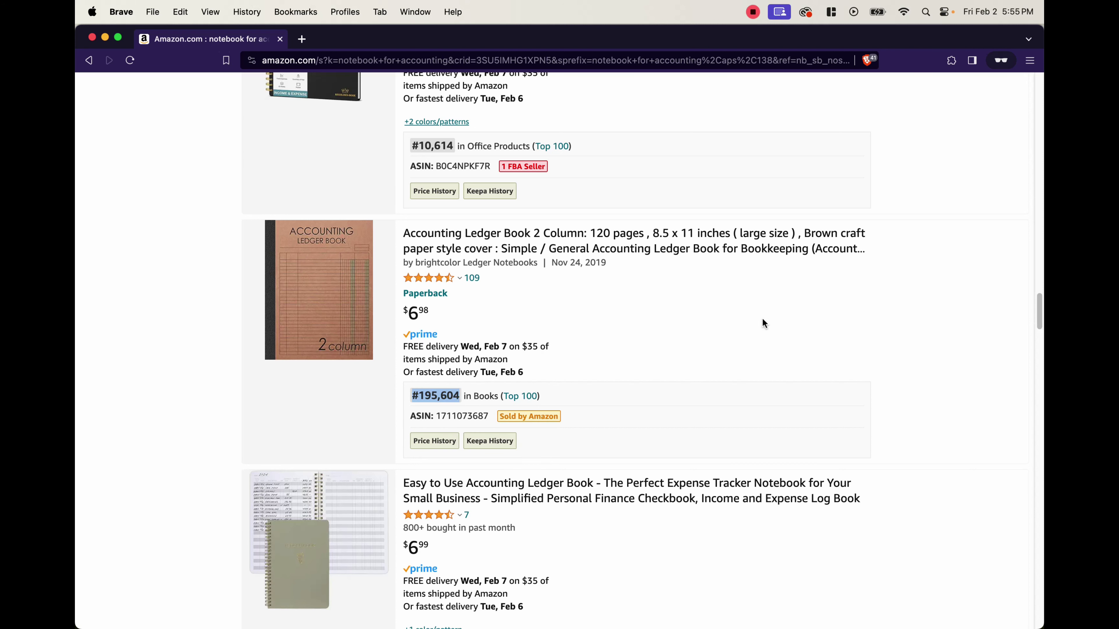
# Check the best seller rank of the black floral Accounting Ledger Book and look through the remaining first-page listings for other paperbacks.
pyautogui.moveTo(1041, 311); pyautogui.dragTo(1040, 364)
pyautogui.scroll(-10, 728, 265)
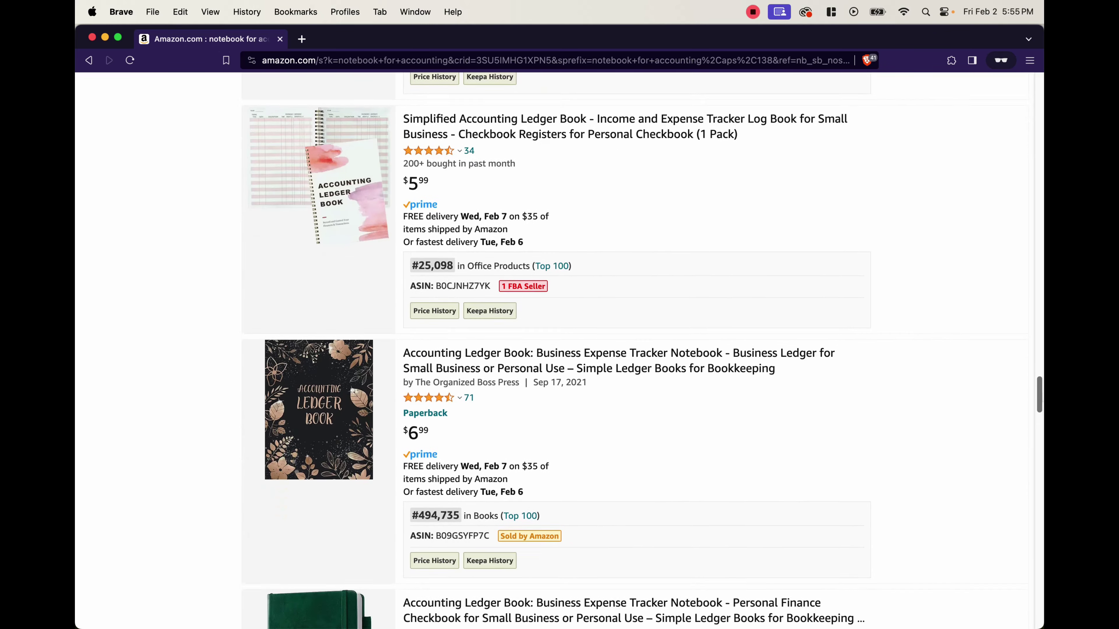
pyautogui.moveTo(309, 204)
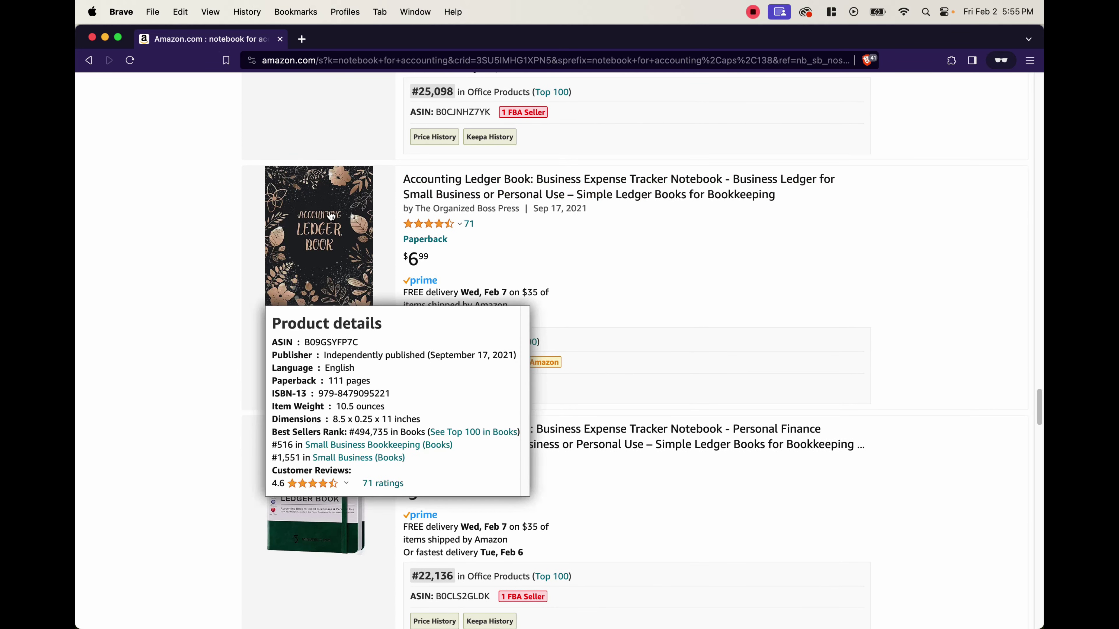
pyautogui.moveTo(460, 342)
pyautogui.mouseDown()
pyautogui.moveTo(416, 342)
pyautogui.moveTo(451, 341)
pyautogui.mouseUp()
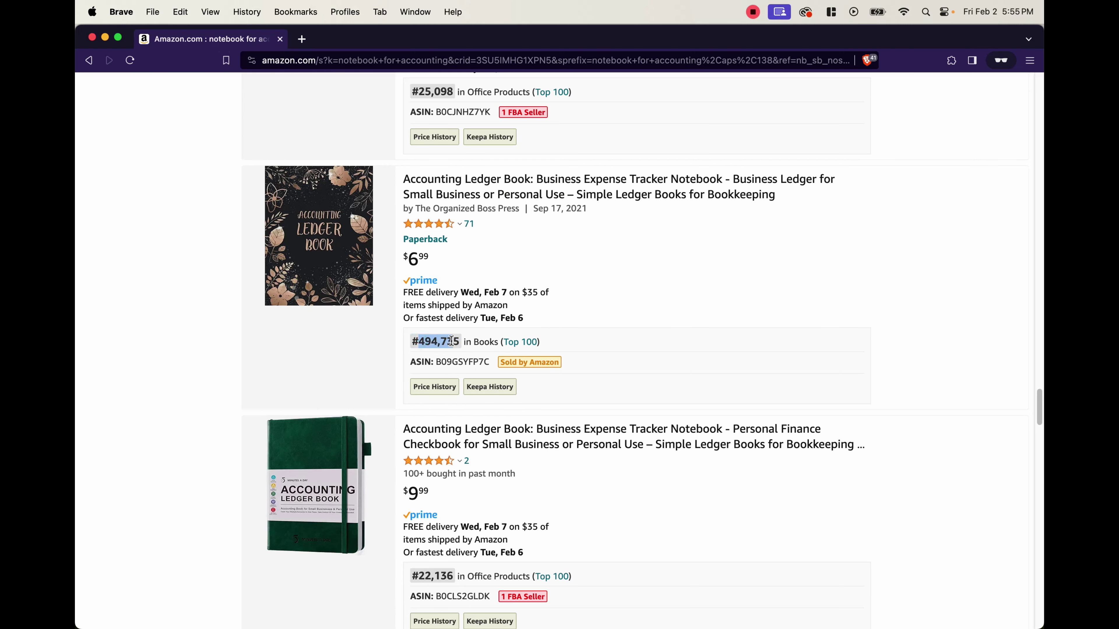
pyautogui.click(661, 322)
pyautogui.moveTo(1039, 398); pyautogui.dragTo(1041, 508)
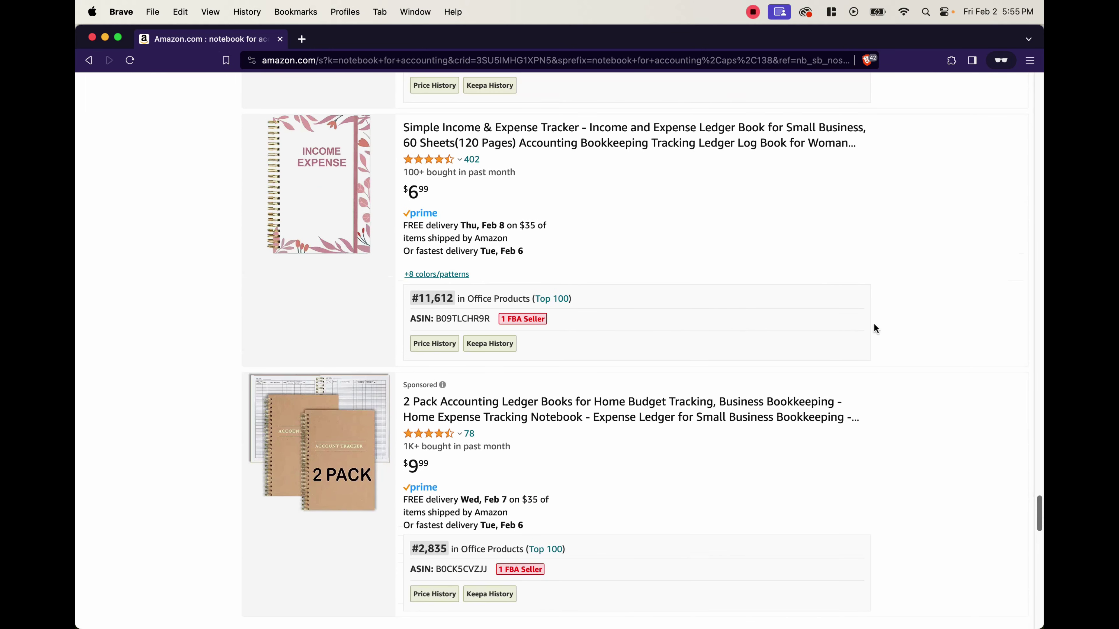
pyautogui.scroll(1, 1039, 500)
pyautogui.scroll(2, 1039, 500)
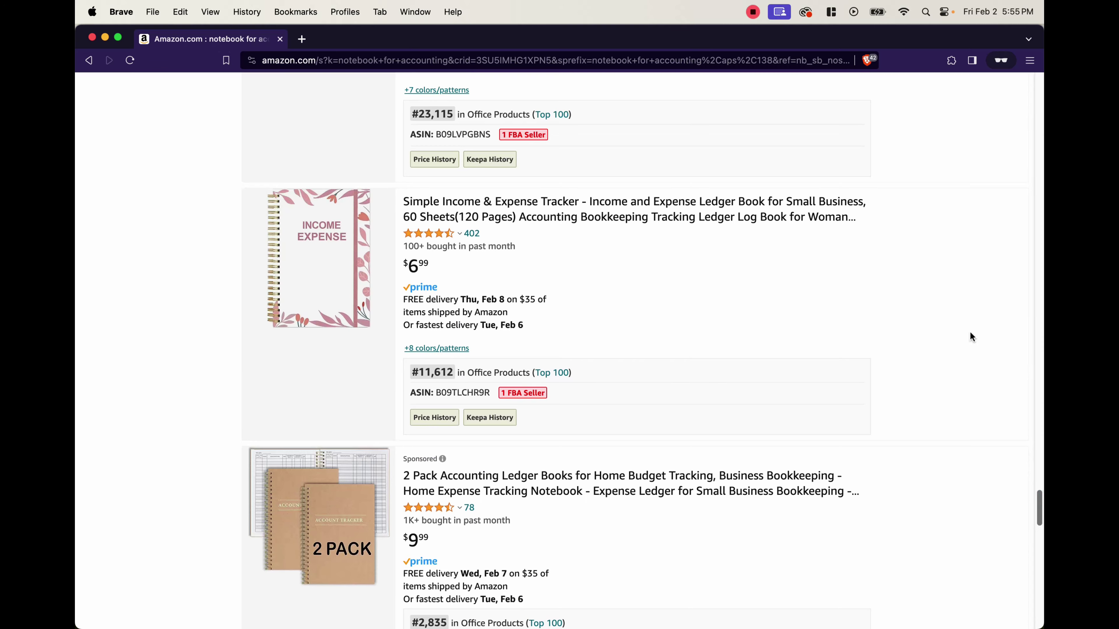
# Switch to the Notebook Niches sheet and enter No under "3 under 300k?" for "notebook for accounting".
pyautogui.hotkey('ctrl', 'Up')
pyautogui.click(322, 178)
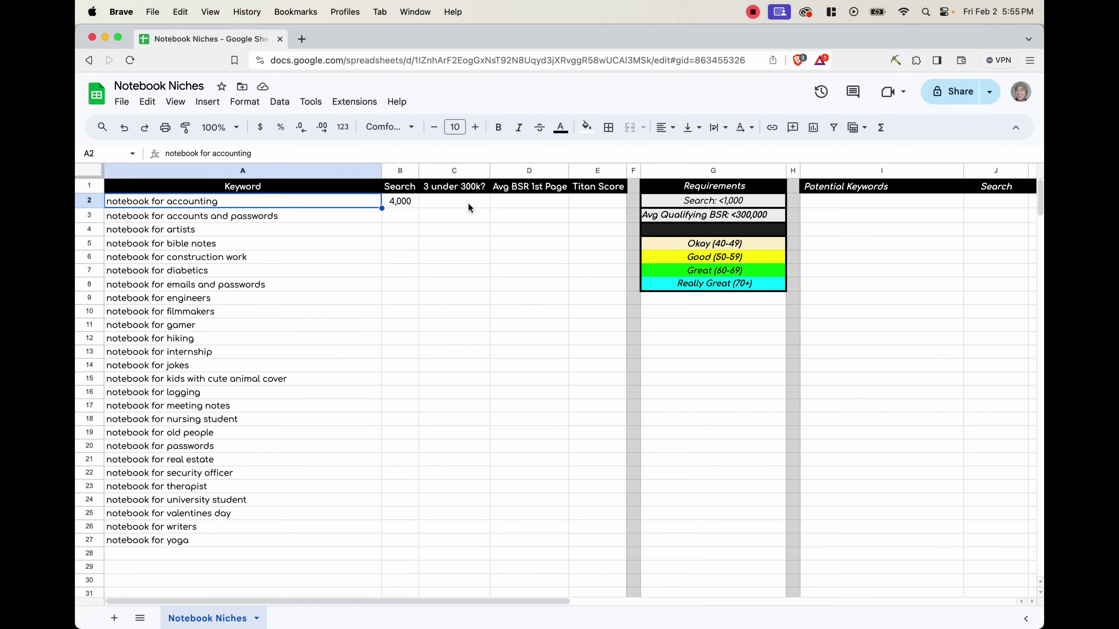
pyautogui.click(462, 202)
pyautogui.write('No')
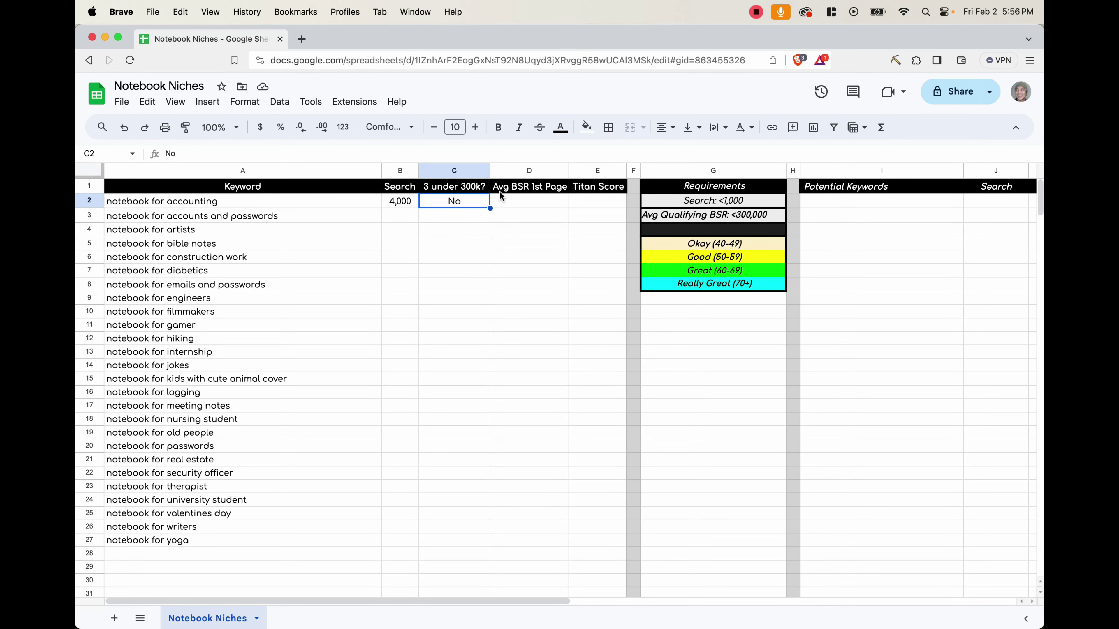
# Review the Avg BSR 1st Page heading, then return to Amazon and look over the ranks of the first-page listings.
pyautogui.click(527, 185)
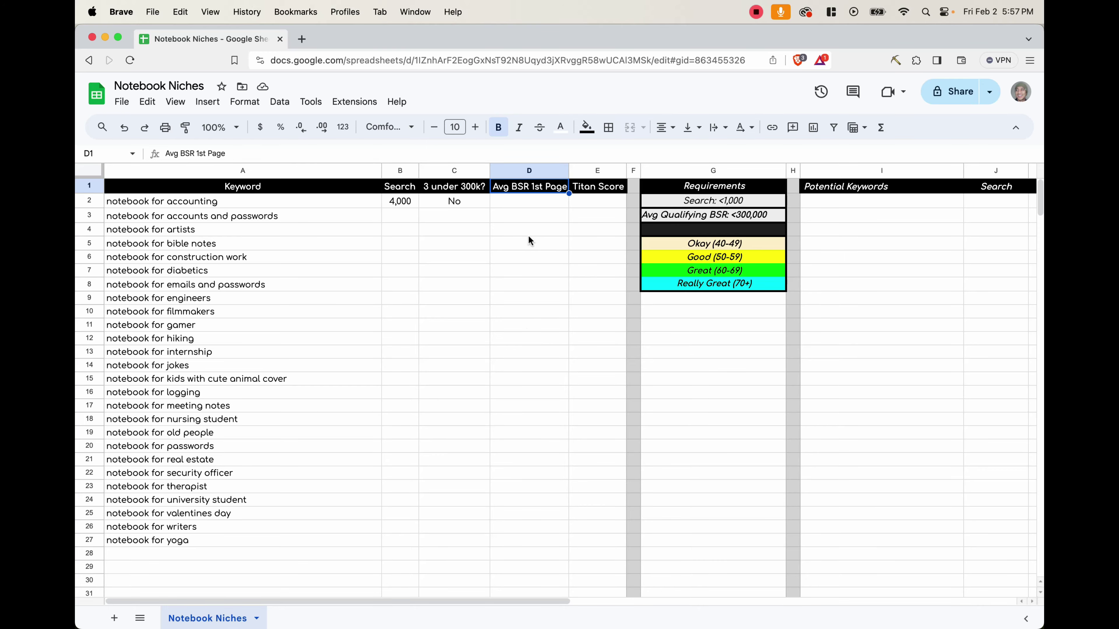
pyautogui.hotkey('ctrl', 'Up')
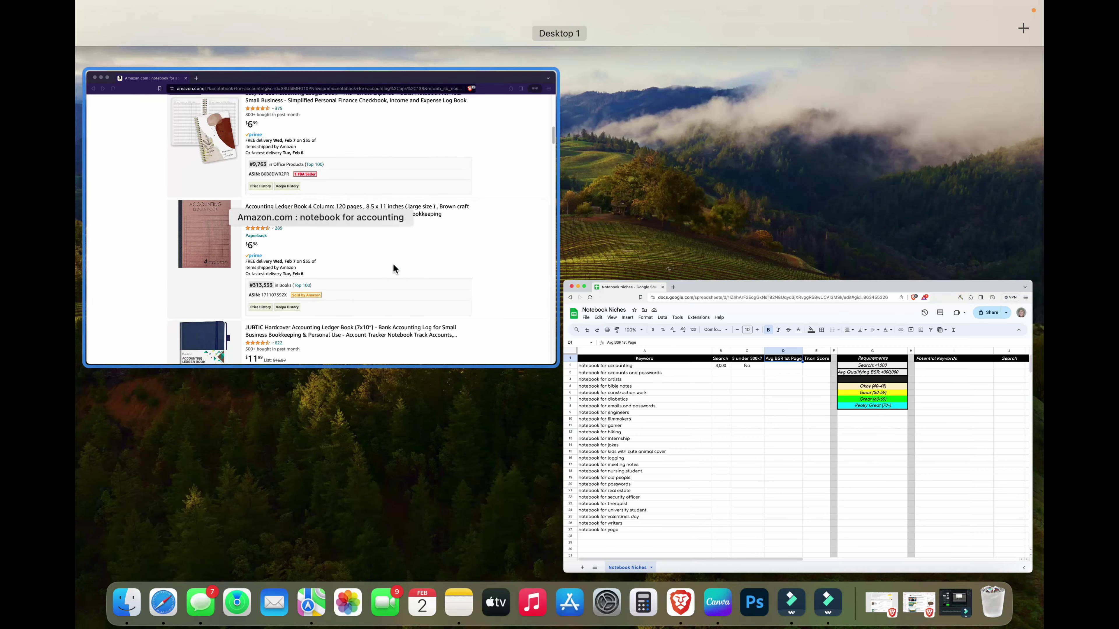
pyautogui.click(373, 263)
pyautogui.scroll(15, 678, 309)
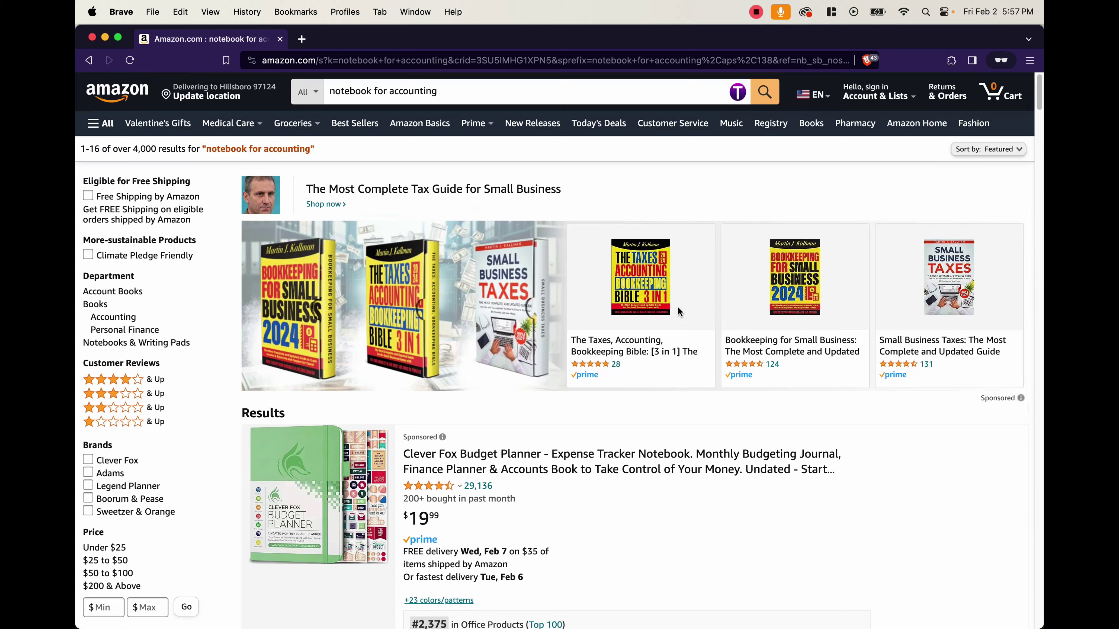
pyautogui.scroll(-3, 676, 317)
pyautogui.scroll(-12, 674, 326)
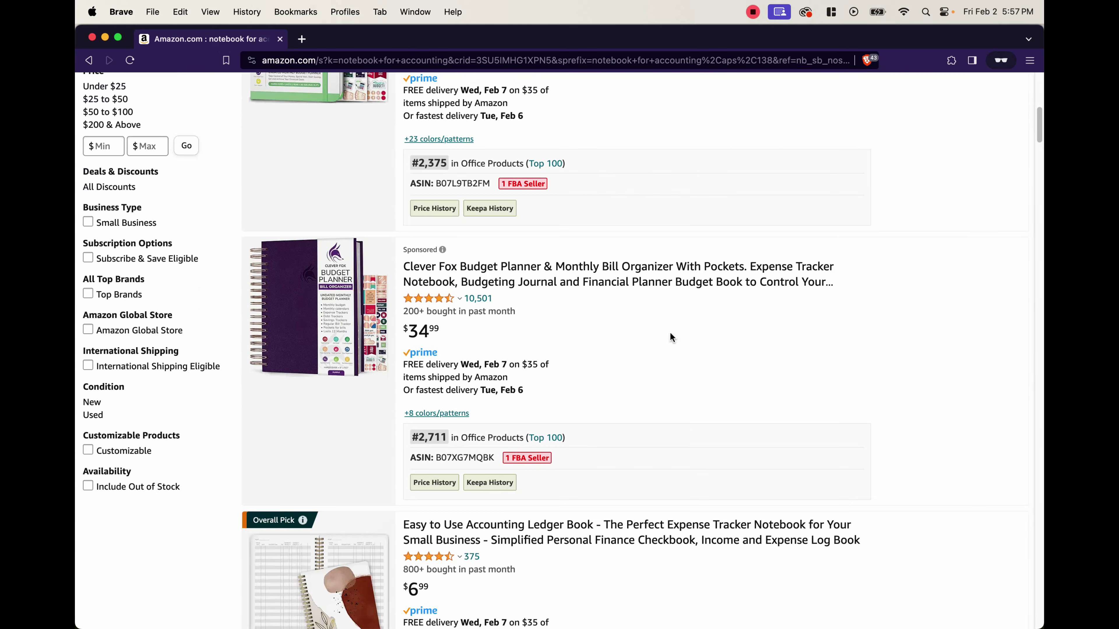
pyautogui.scroll(-6, 670, 337)
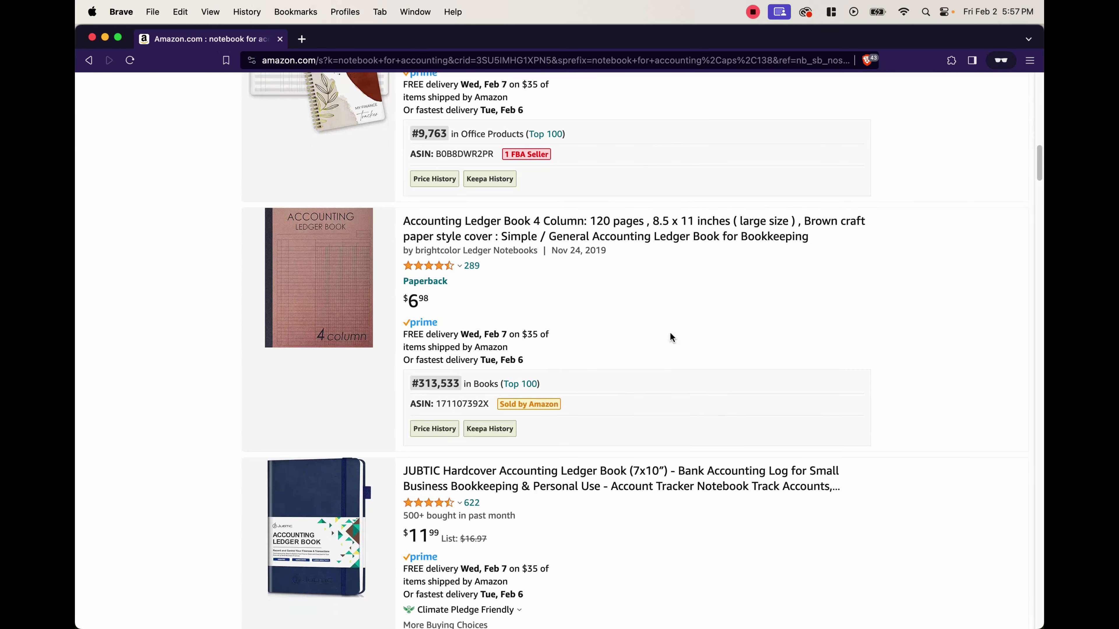
# Run the Titans Quick View extension on the Amazon results for "notebook for accounting".
pyautogui.scroll(20, 671, 336)
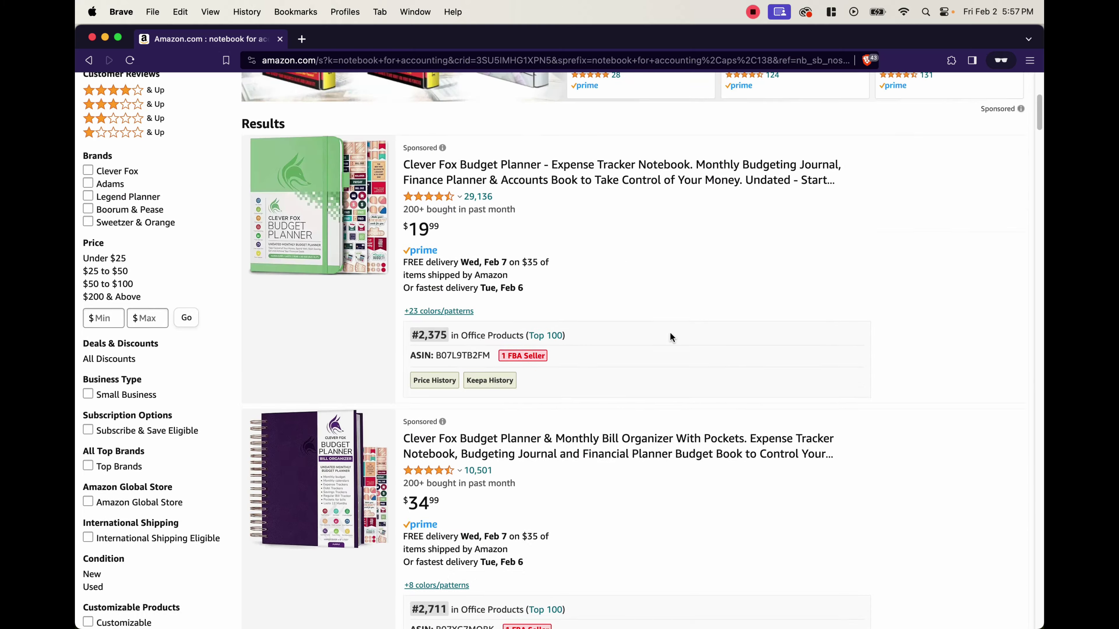
pyautogui.click(951, 60)
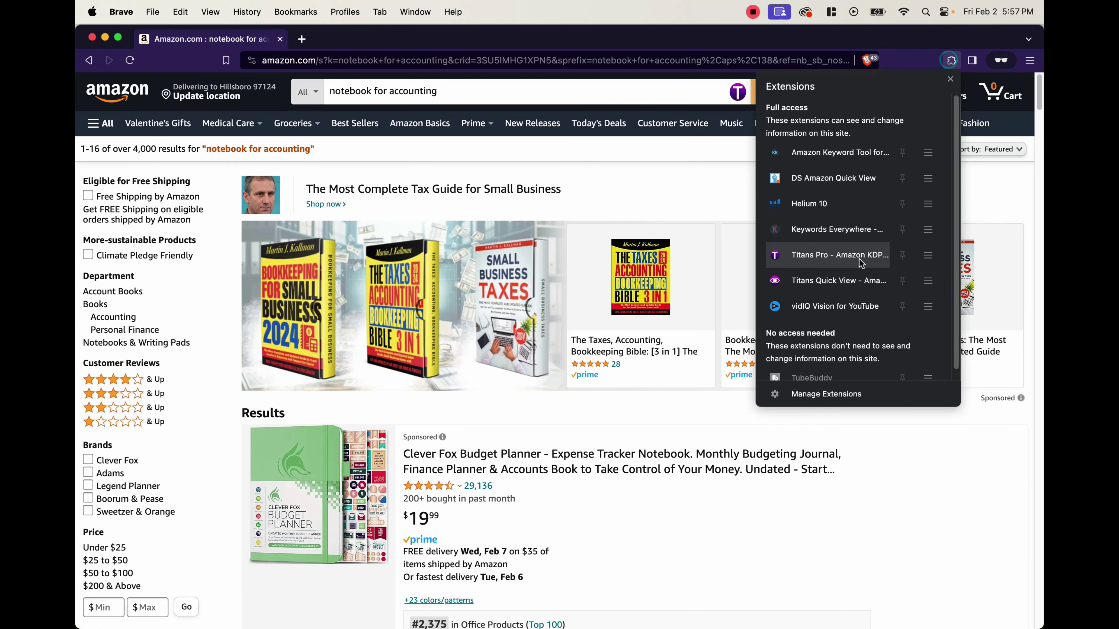
pyautogui.click(806, 286)
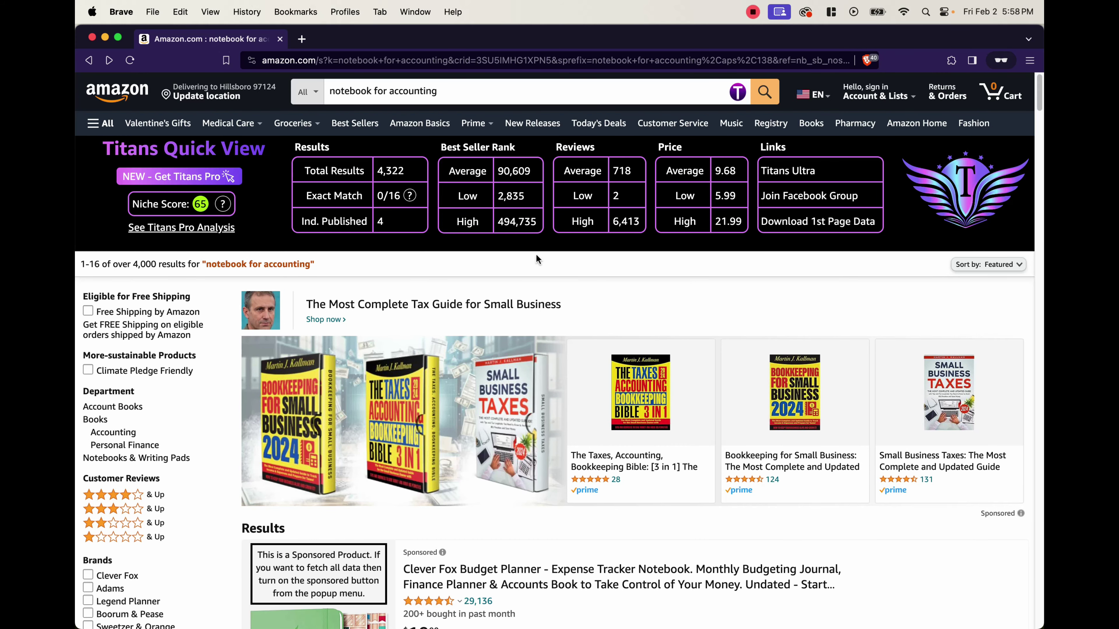
# Compare the Titans Quick View total results with Amazon's rounded result count and examine the independently published count.
pyautogui.moveTo(303, 171); pyautogui.dragTo(414, 172)
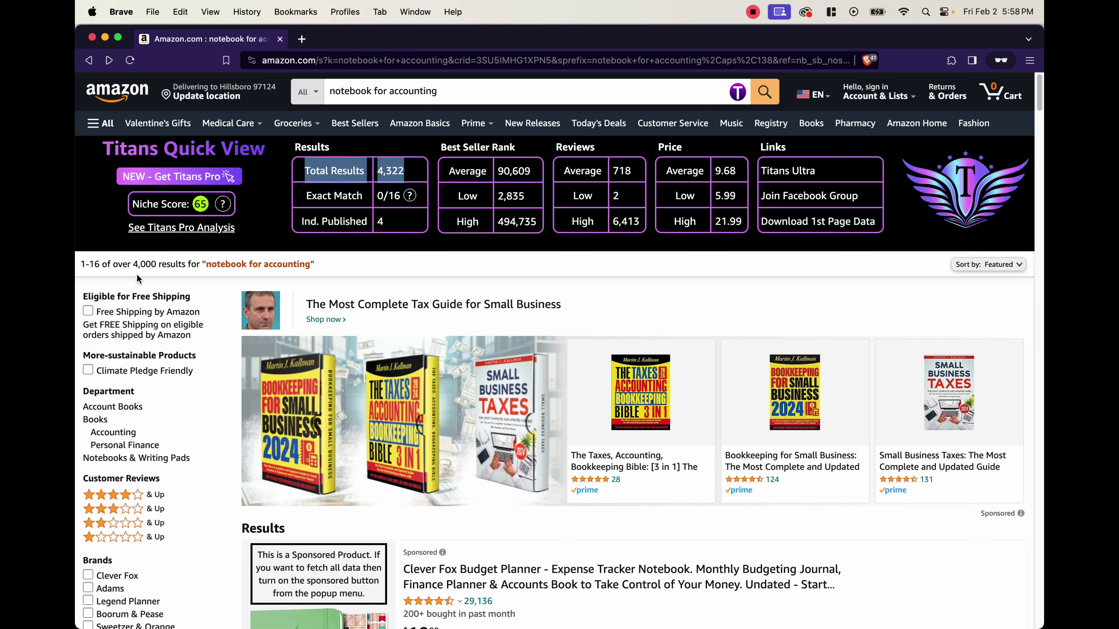
pyautogui.doubleClick(136, 265)
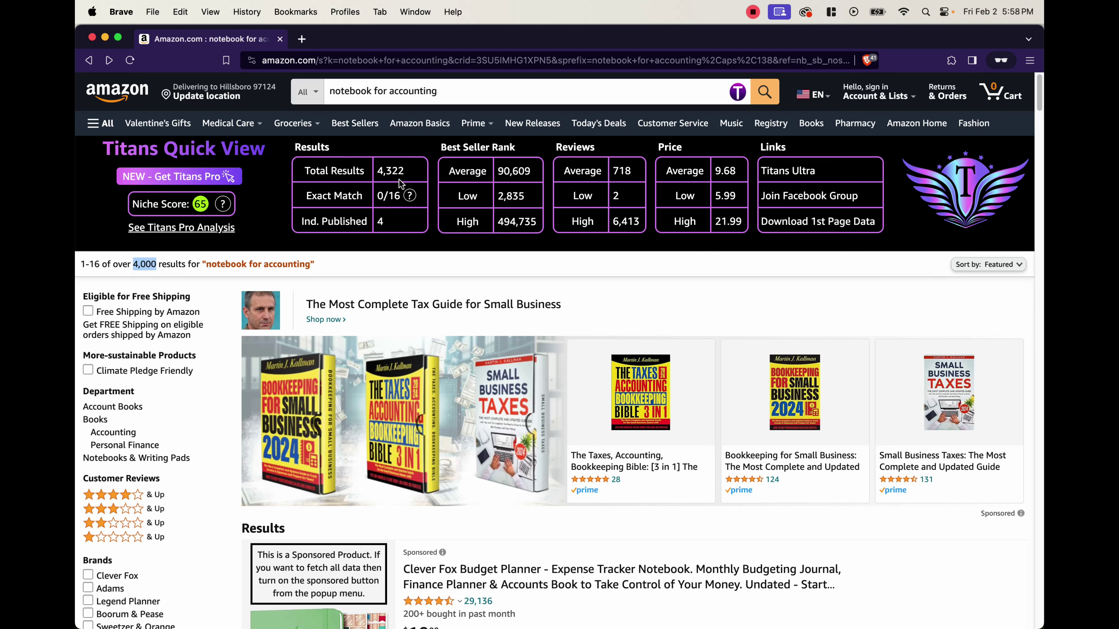
pyautogui.moveTo(377, 171); pyautogui.dragTo(405, 171)
pyautogui.click(405, 172)
pyautogui.moveTo(303, 226); pyautogui.dragTo(390, 231)
# Take the average Best Seller Rank from Titans Quick View and enter 90609 under Avg BSR 1st Page for "notebook for accounting".
pyautogui.click(453, 170)
pyautogui.moveTo(453, 171); pyautogui.dragTo(498, 173)
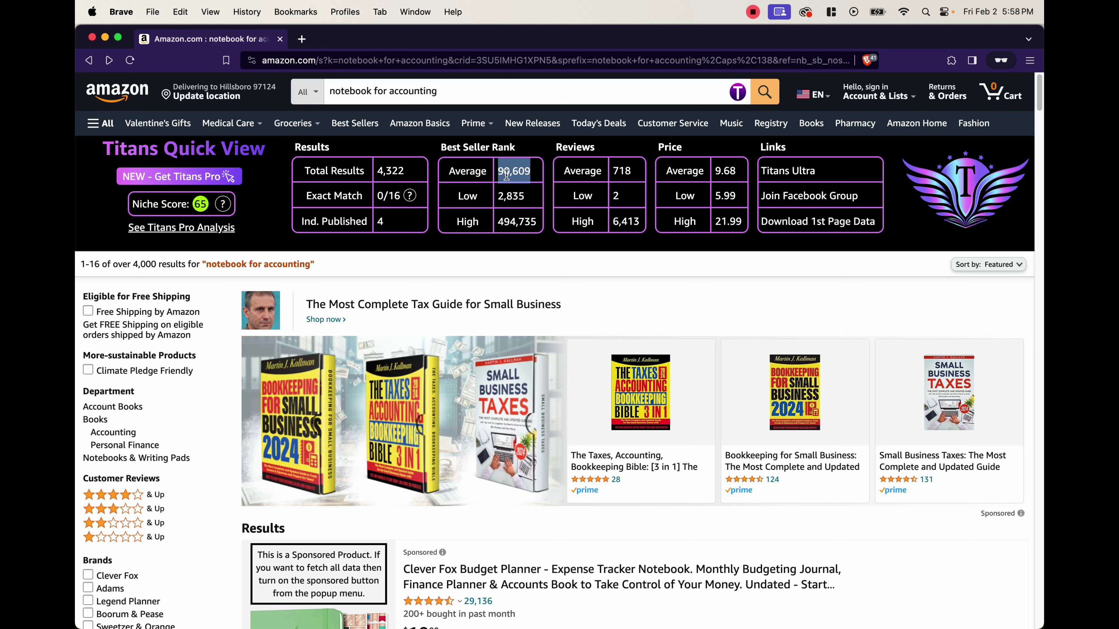
pyautogui.hotkey('ctrl', 'Up')
pyautogui.click(352, 222)
pyautogui.doubleClick(537, 200)
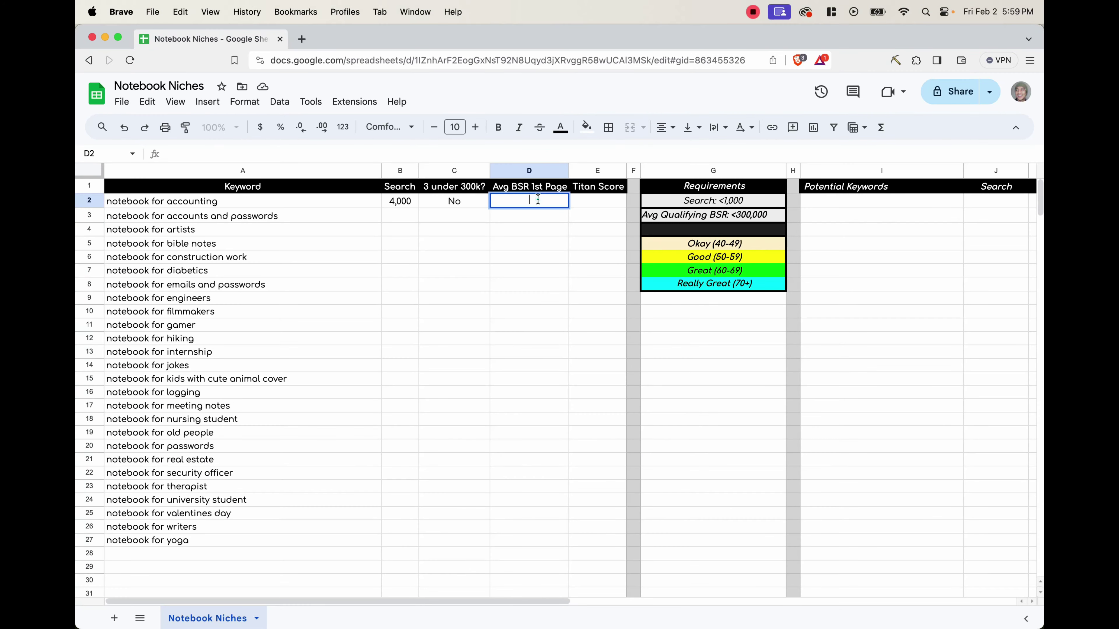
pyautogui.write('90609')
pyautogui.click(545, 271)
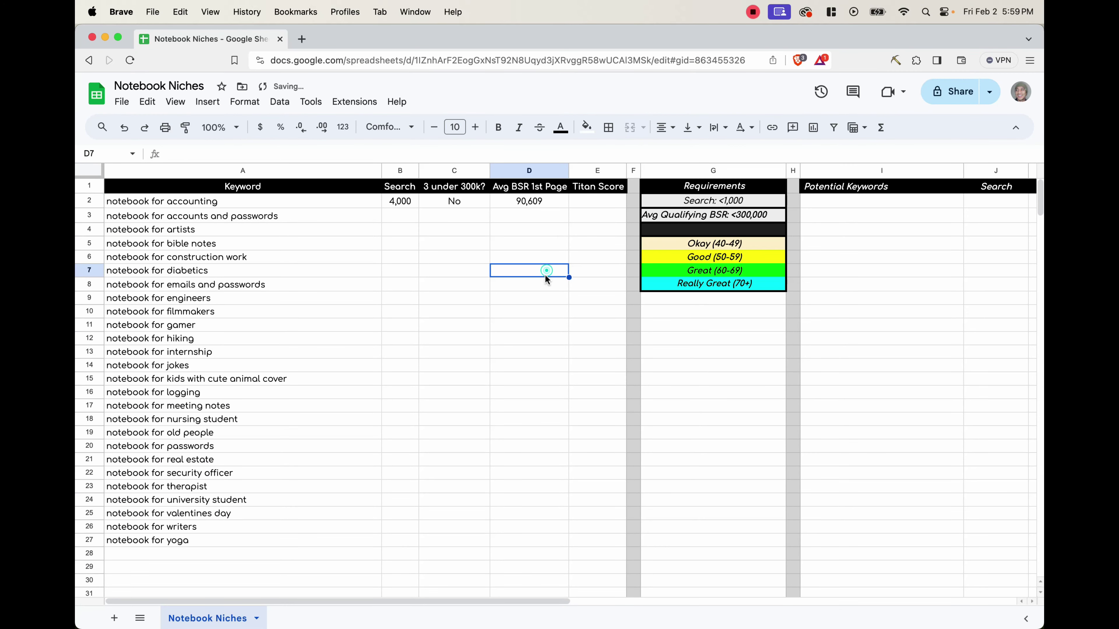
# Return to the Amazon results and read the Titans Quick View explanation of how the Niche Score should be interpreted.
pyautogui.click(538, 172)
pyautogui.click(592, 202)
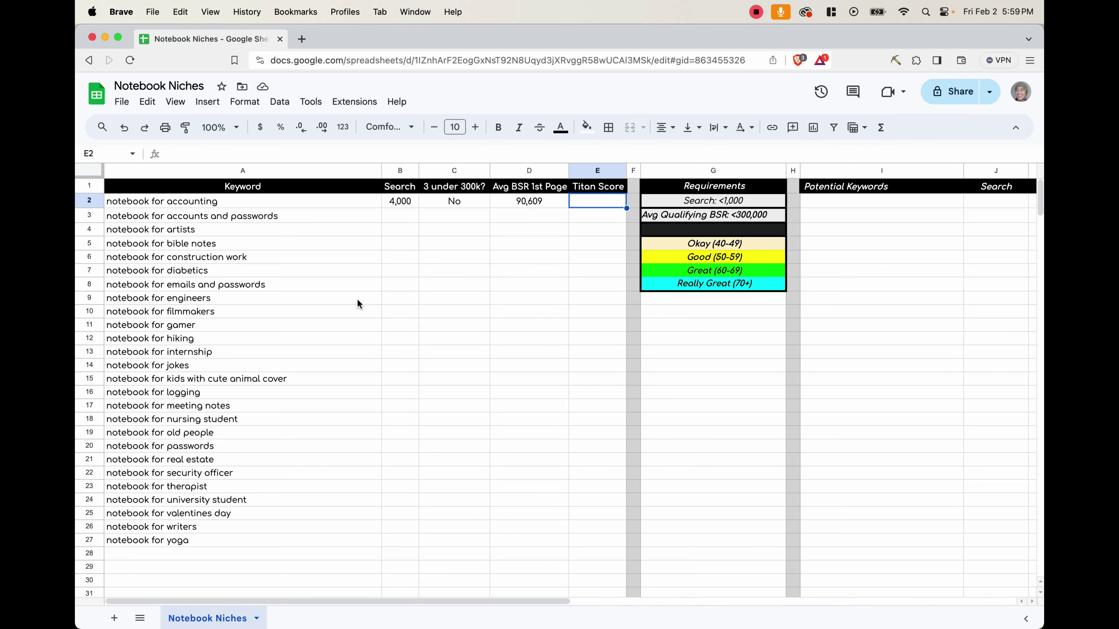
pyautogui.hotkey('ctrl', 'Up')
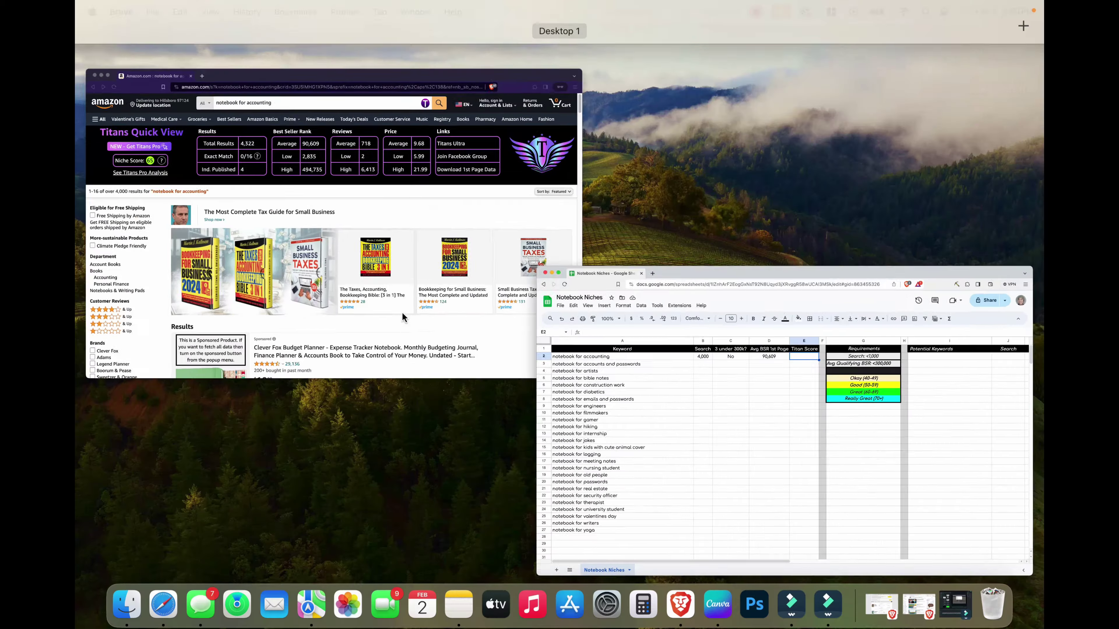
pyautogui.click(541, 191)
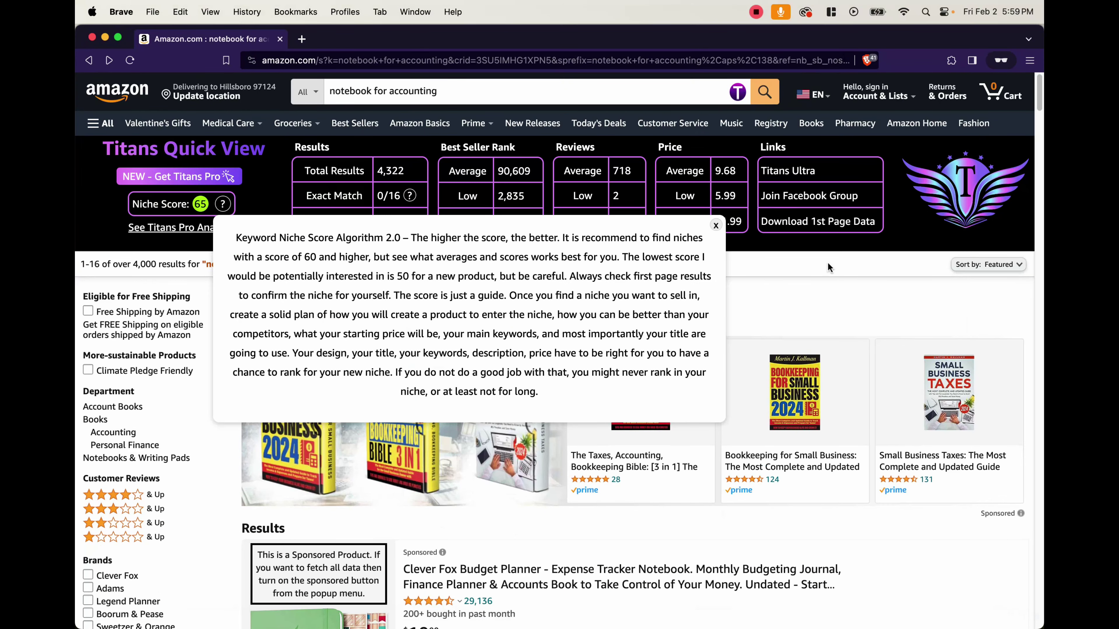
pyautogui.click(715, 225)
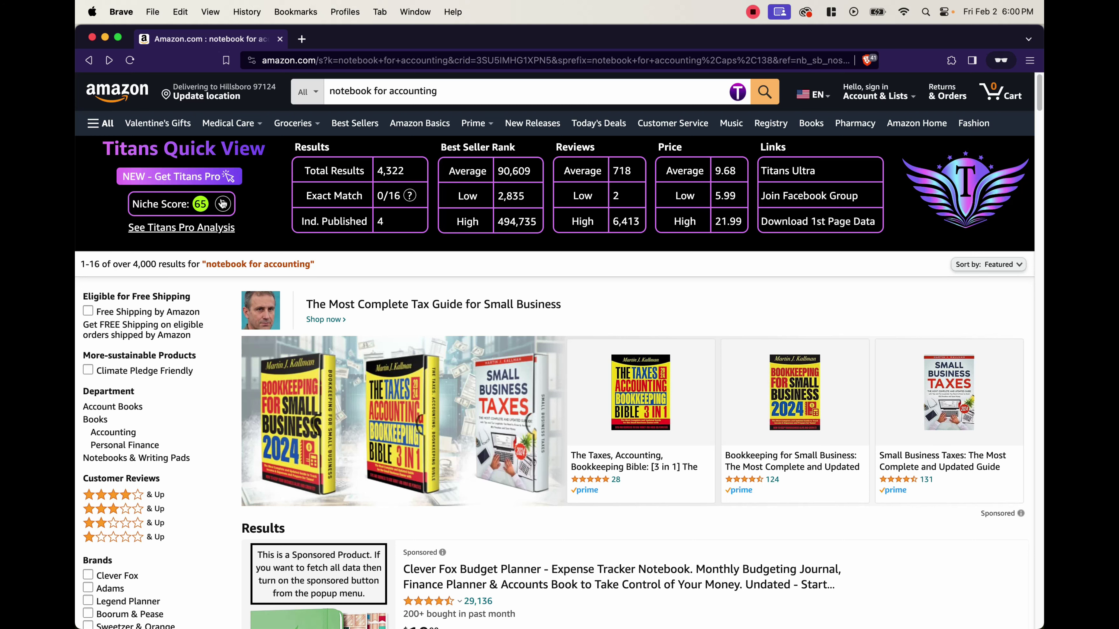
pyautogui.click(223, 205)
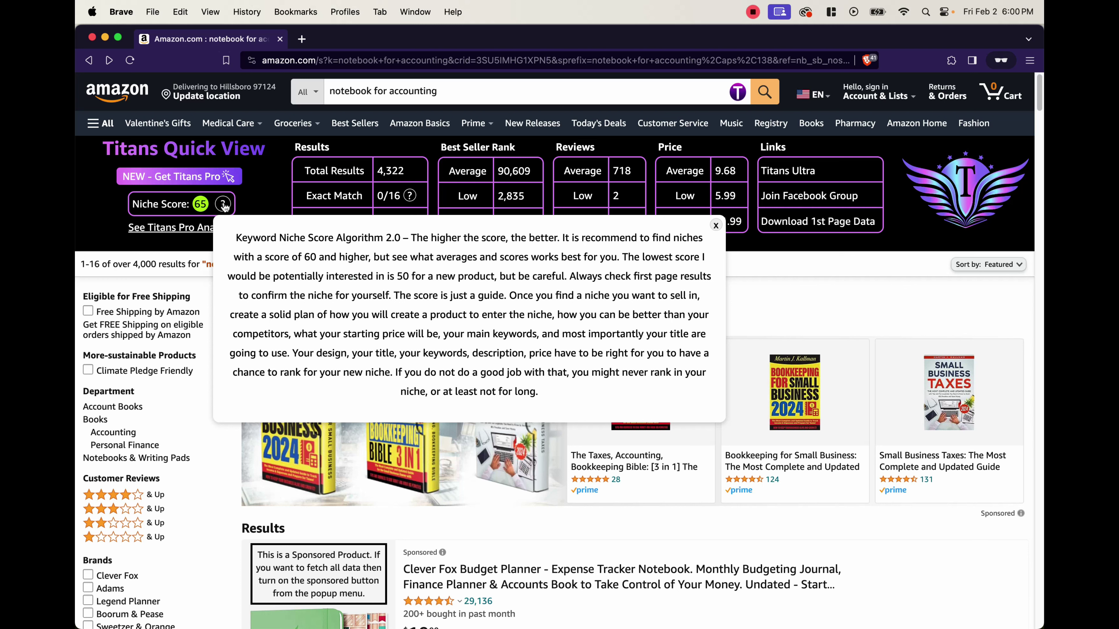
pyautogui.moveTo(242, 277); pyautogui.dragTo(399, 277)
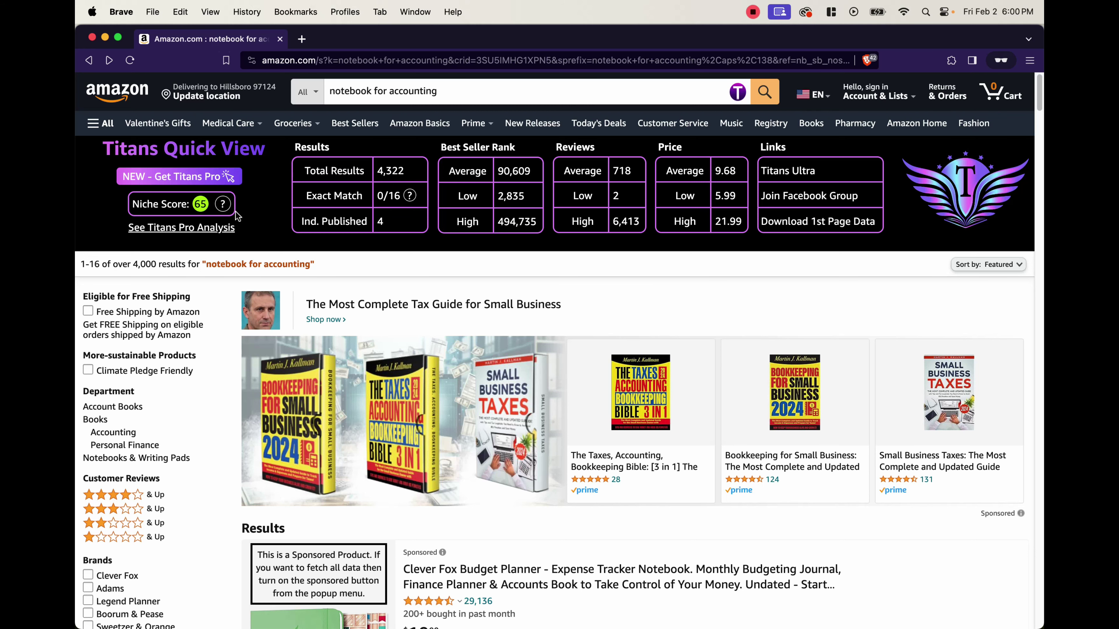
pyautogui.click(222, 204)
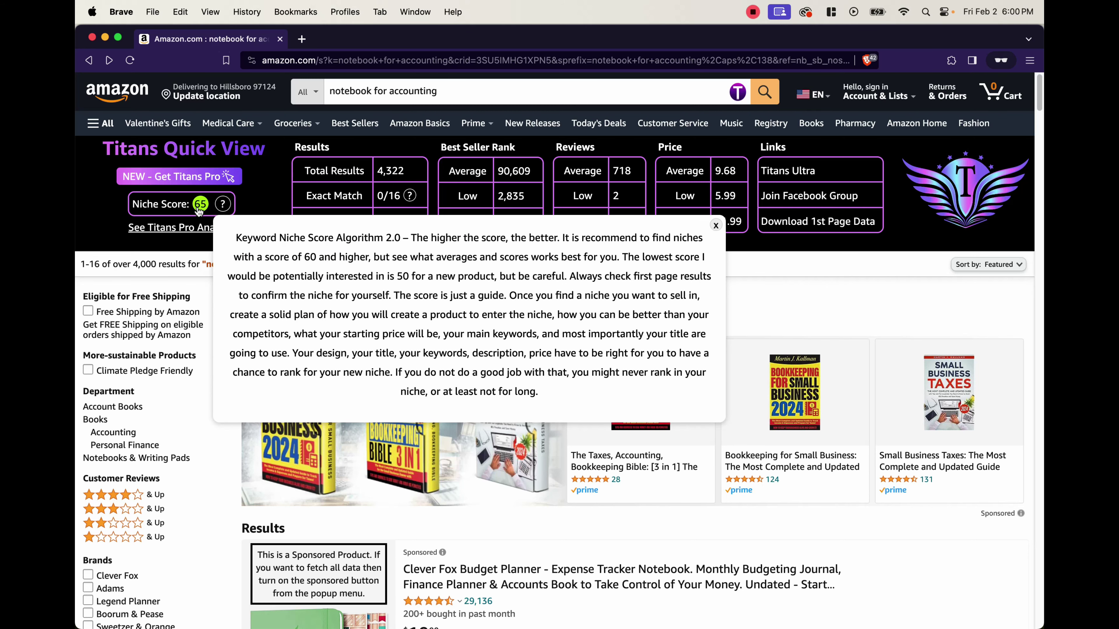
# Switch to the Notebook Niches sheet and enter 65 as the Titan Score for "notebook for accounting".
pyautogui.hotkey('ctrl', 'Up')
pyautogui.click(346, 182)
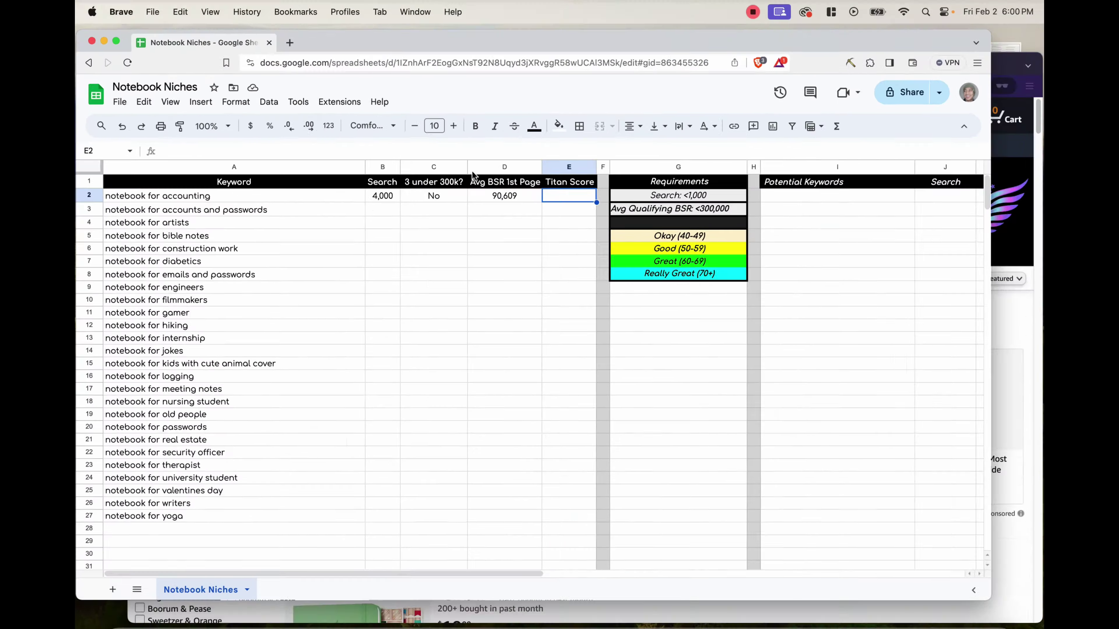
pyautogui.write('6')
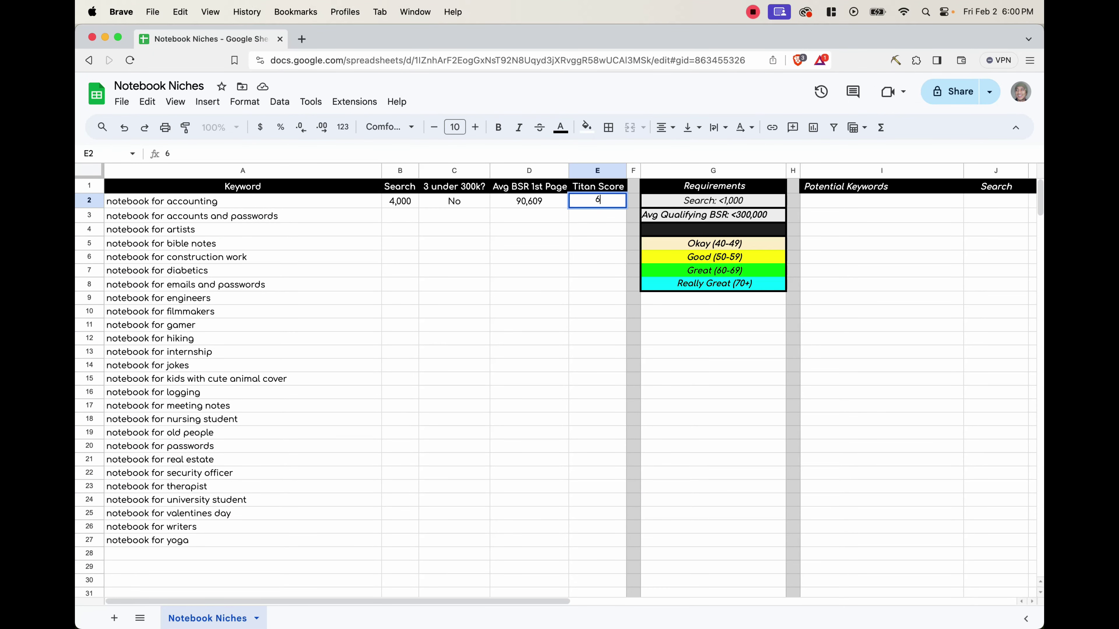
pyautogui.write('5')
pyautogui.click(550, 229)
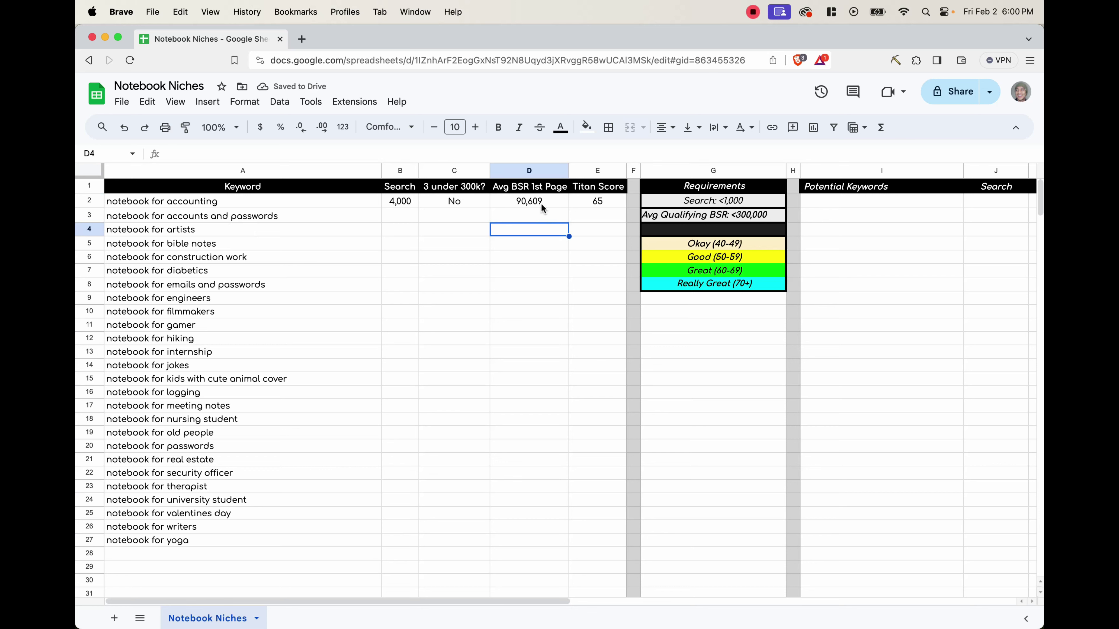
# Match the accounting keyword's Titan Score to the Great (60-69) rating and fill its cell with bright green.
pyautogui.click(597, 201)
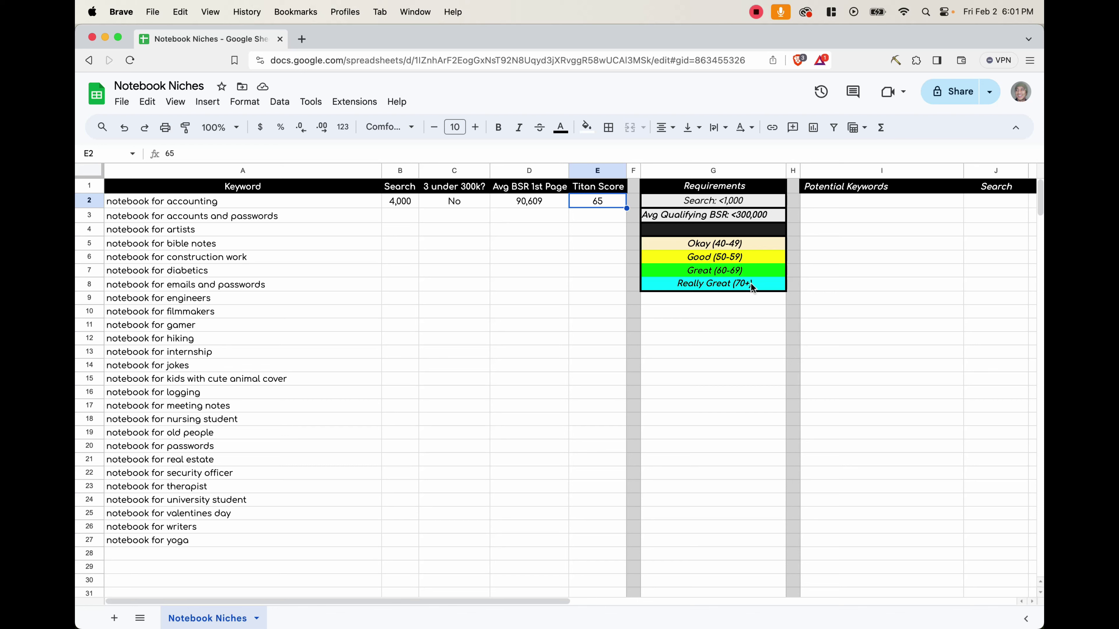
pyautogui.click(705, 257)
pyautogui.click(698, 270)
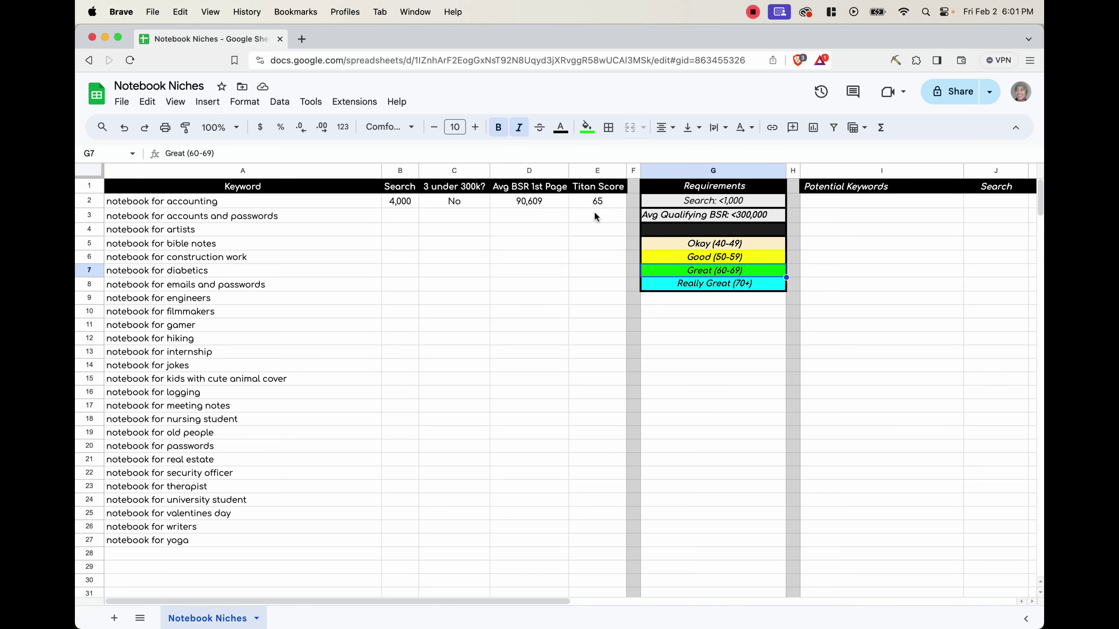
pyautogui.click(592, 200)
pyautogui.click(586, 127)
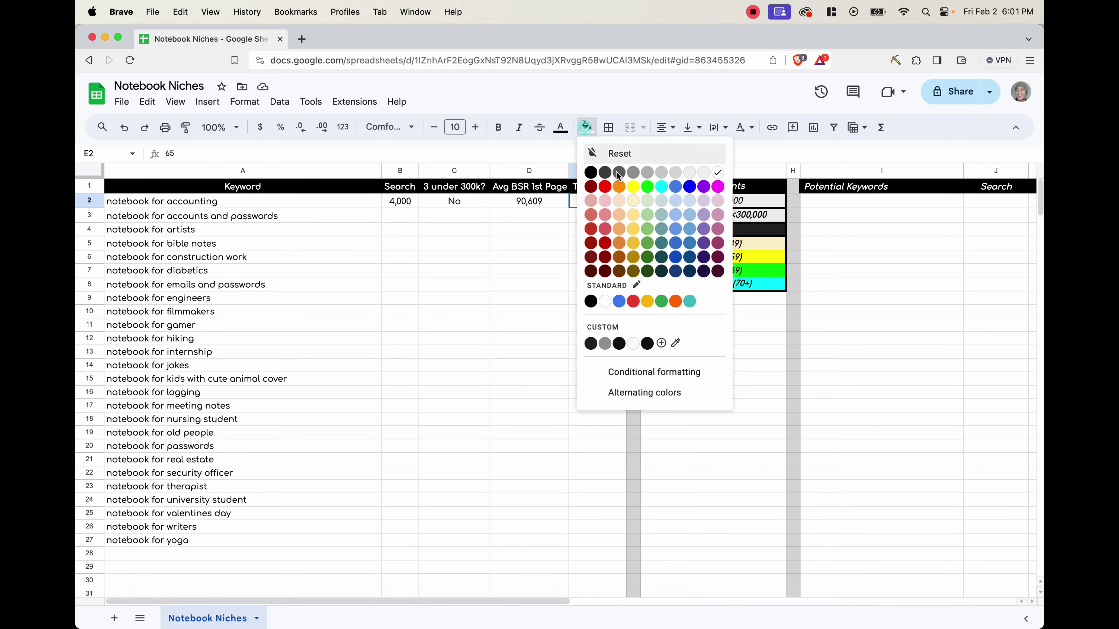
pyautogui.click(647, 187)
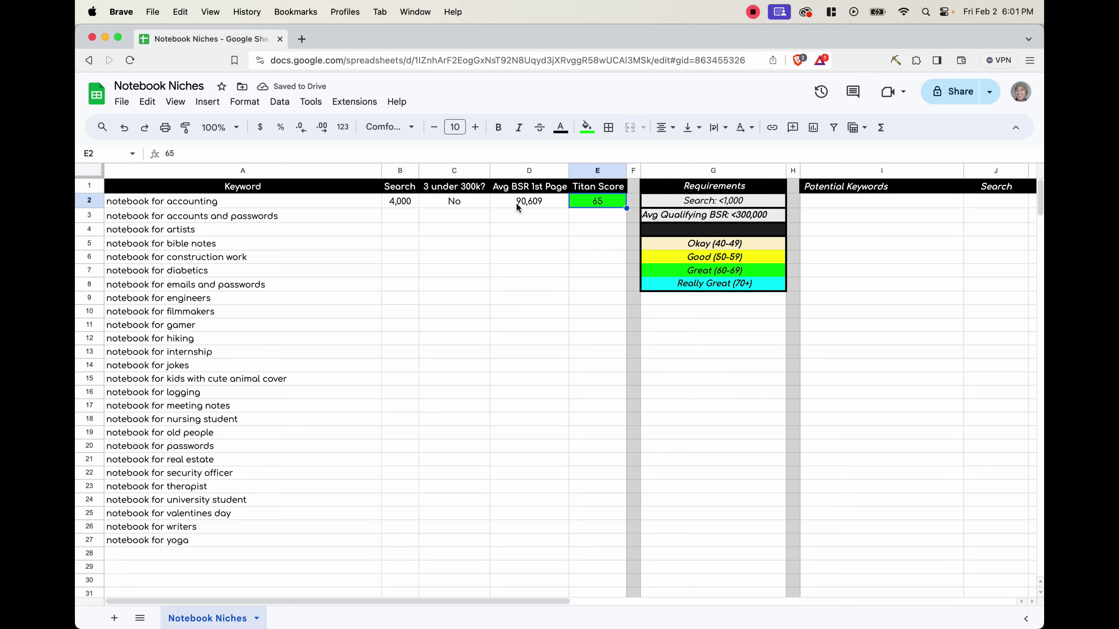
# Fill the Search and "3 under 300k?" cells of the "notebook for accounting" row with red.
pyautogui.click(403, 202)
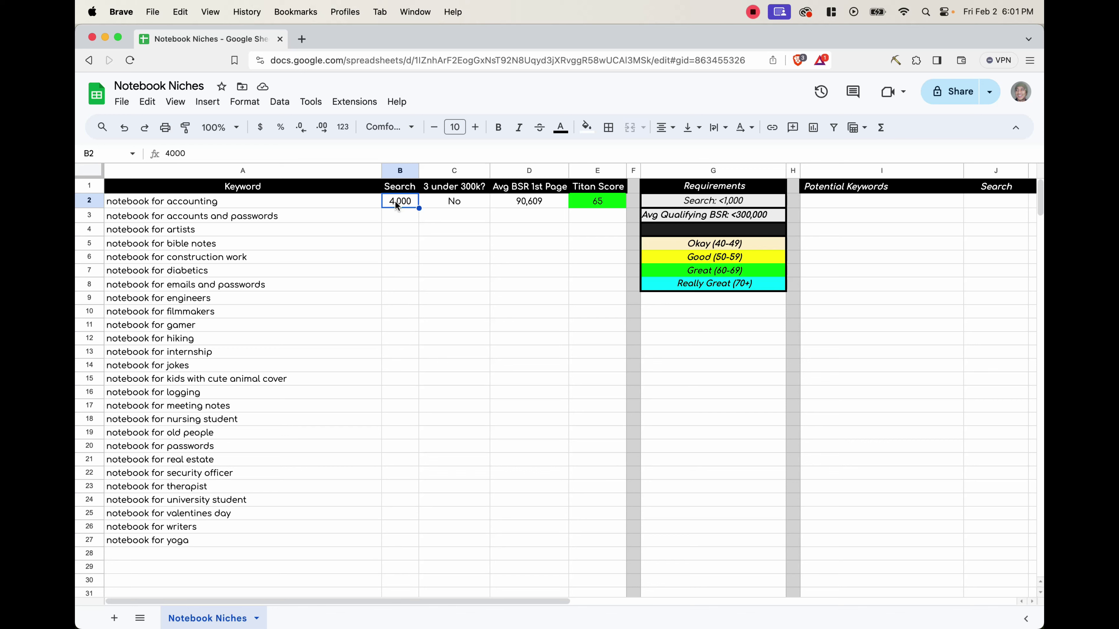
pyautogui.click(586, 127)
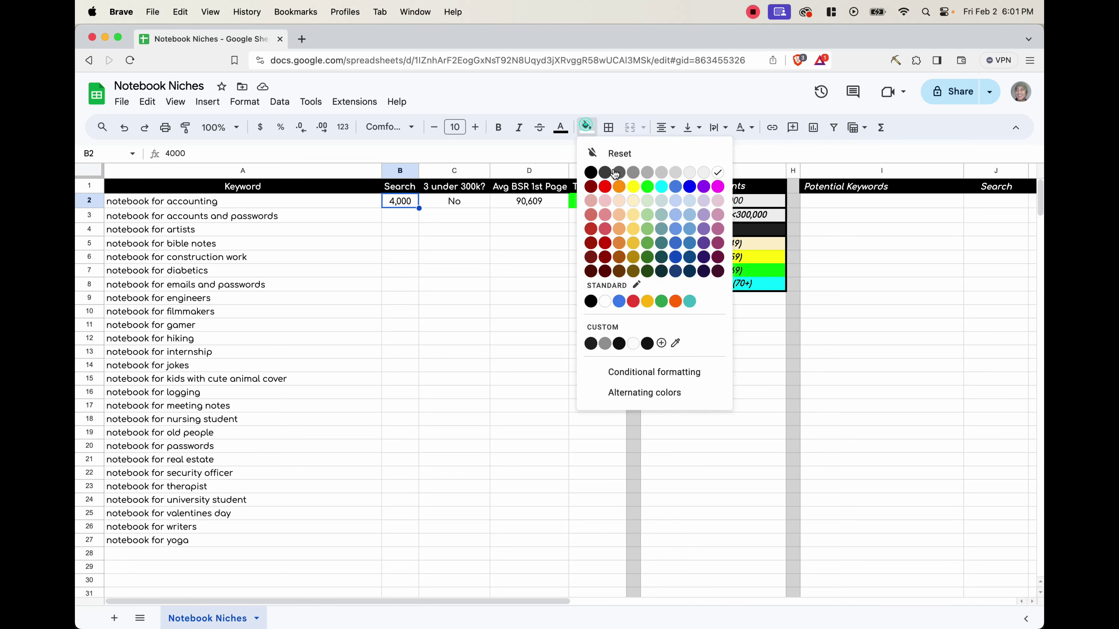
pyautogui.click(599, 184)
pyautogui.click(453, 199)
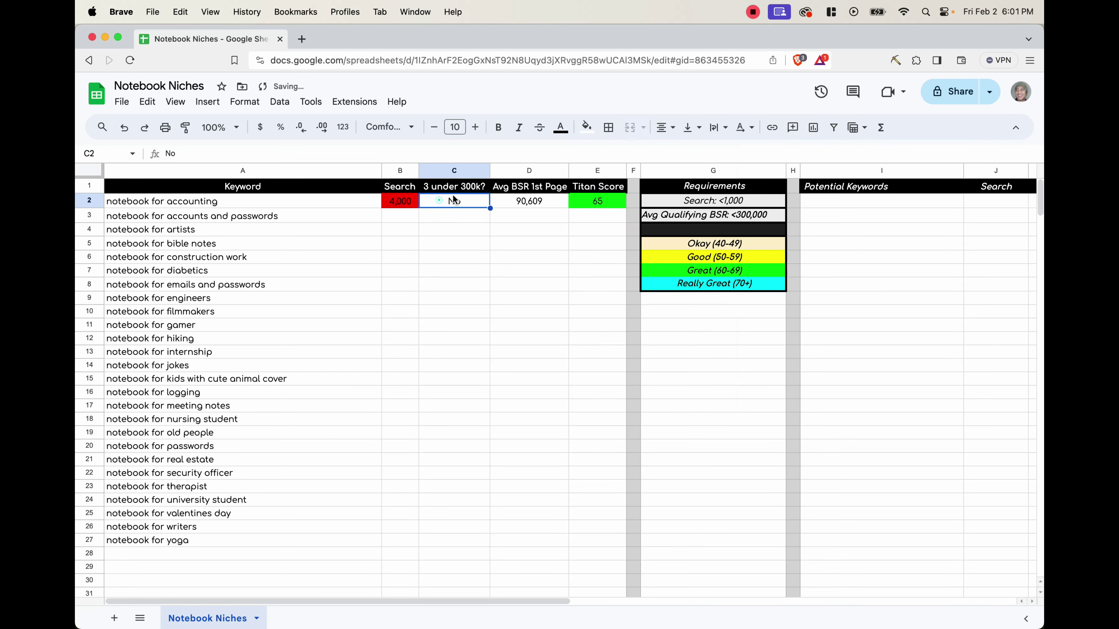
pyautogui.click(586, 127)
pyautogui.click(606, 188)
pyautogui.click(586, 204)
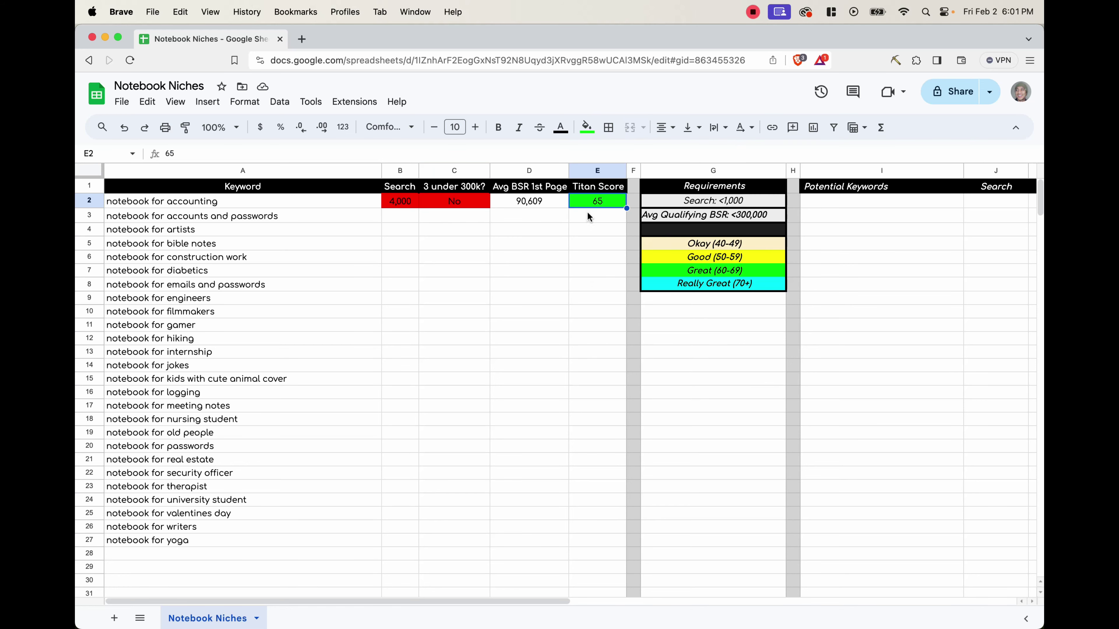
# Fill the "notebook for accounting" keyword cell with red to mark the niche as rejected.
pyautogui.click(335, 201)
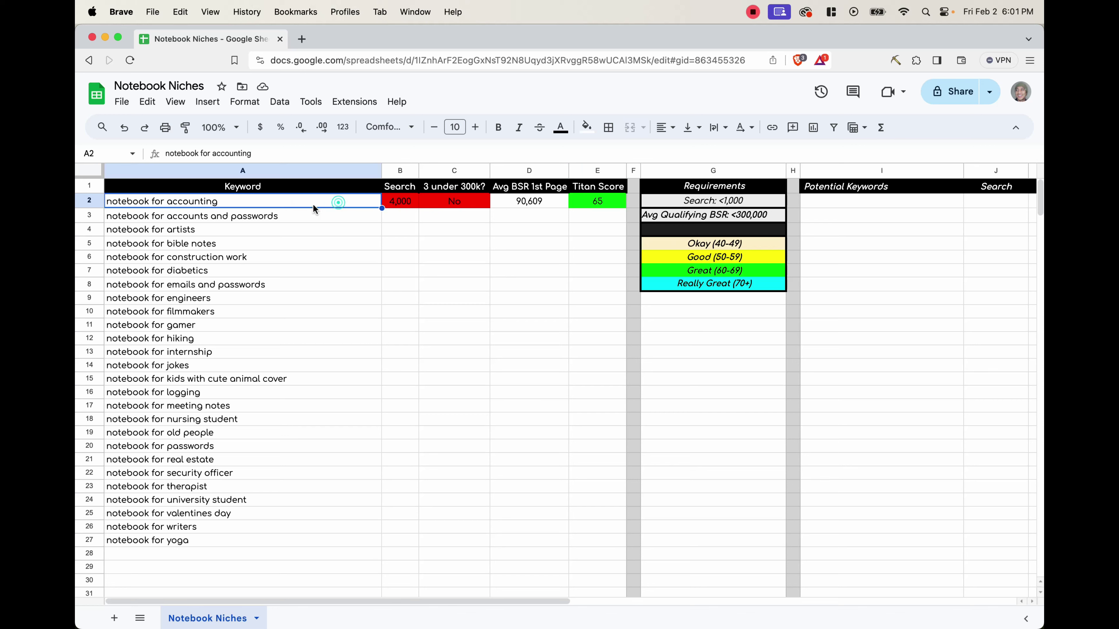
pyautogui.click(586, 128)
pyautogui.click(586, 129)
pyautogui.click(586, 128)
pyautogui.click(605, 187)
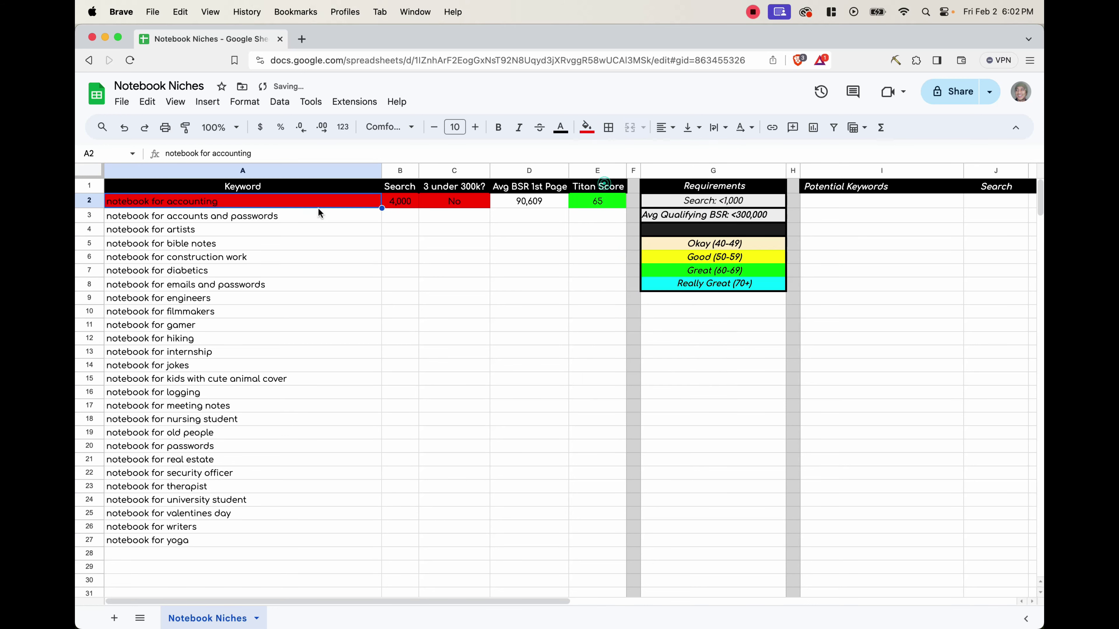
pyautogui.click(275, 215)
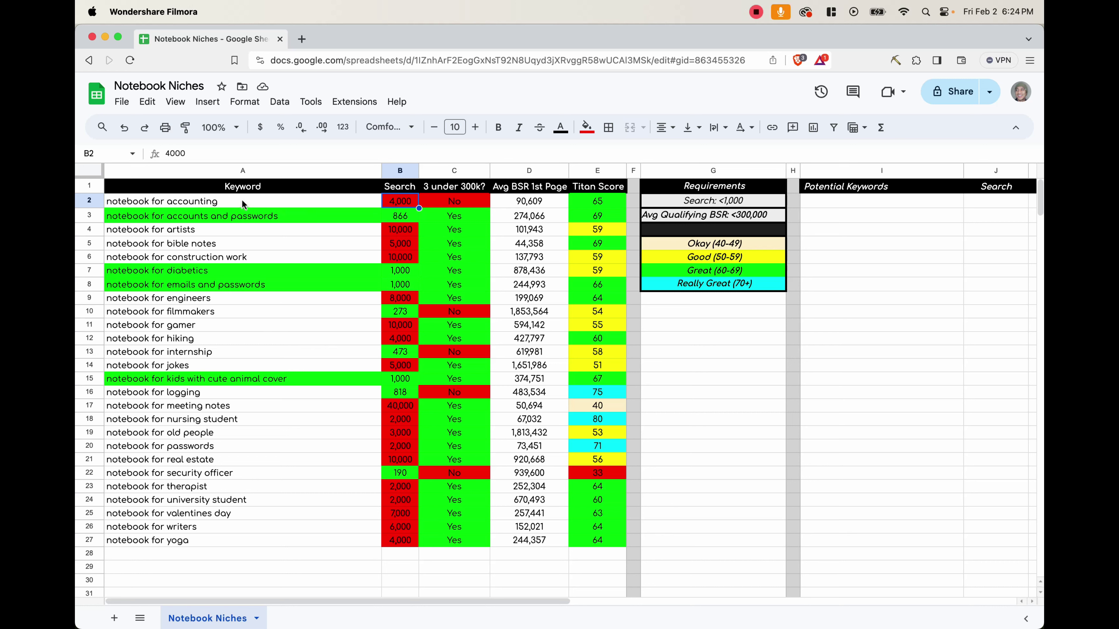
# Review the "notebook for accounting" row and the Titan Scores for "notebook for nursing student" and "notebook for logging" in the completed sheet.
pyautogui.click(208, 201)
pyautogui.click(113, 204)
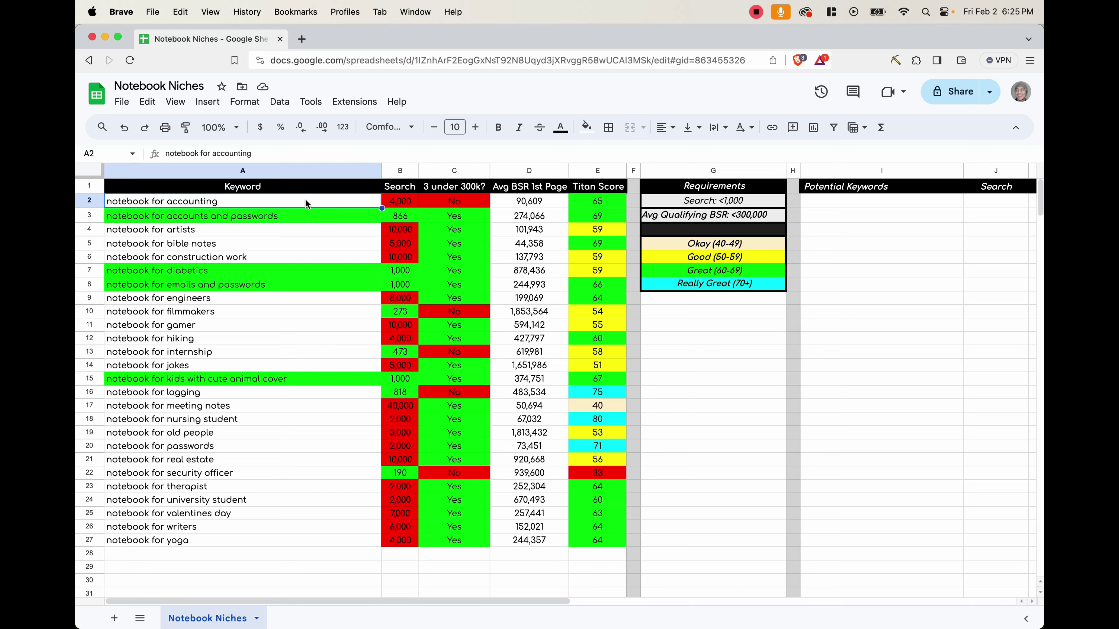
pyautogui.click(400, 205)
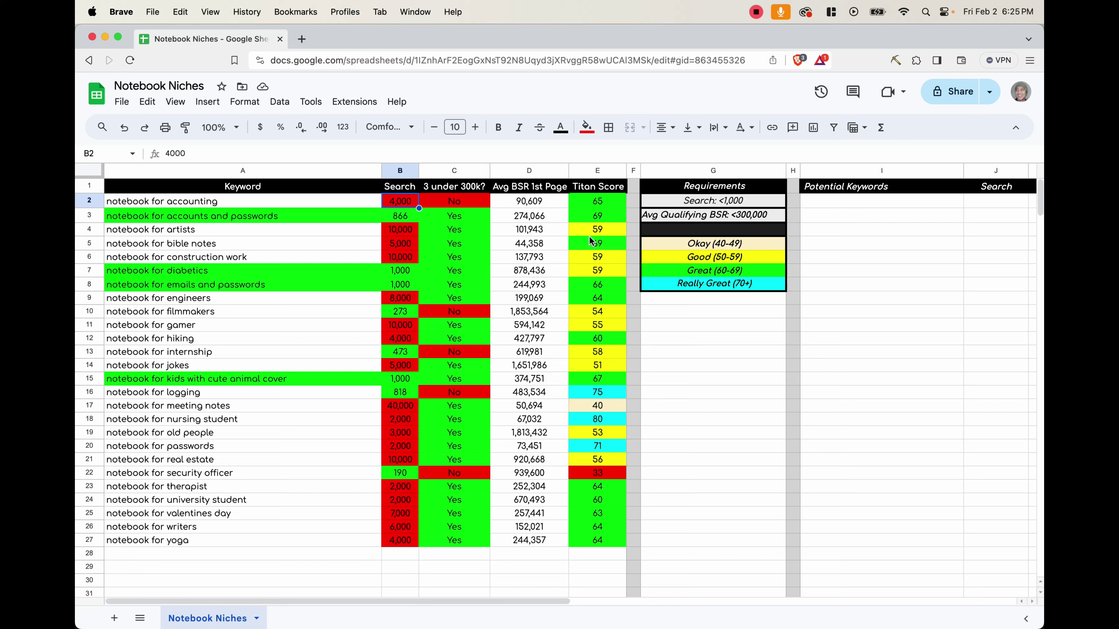
pyautogui.click(599, 421)
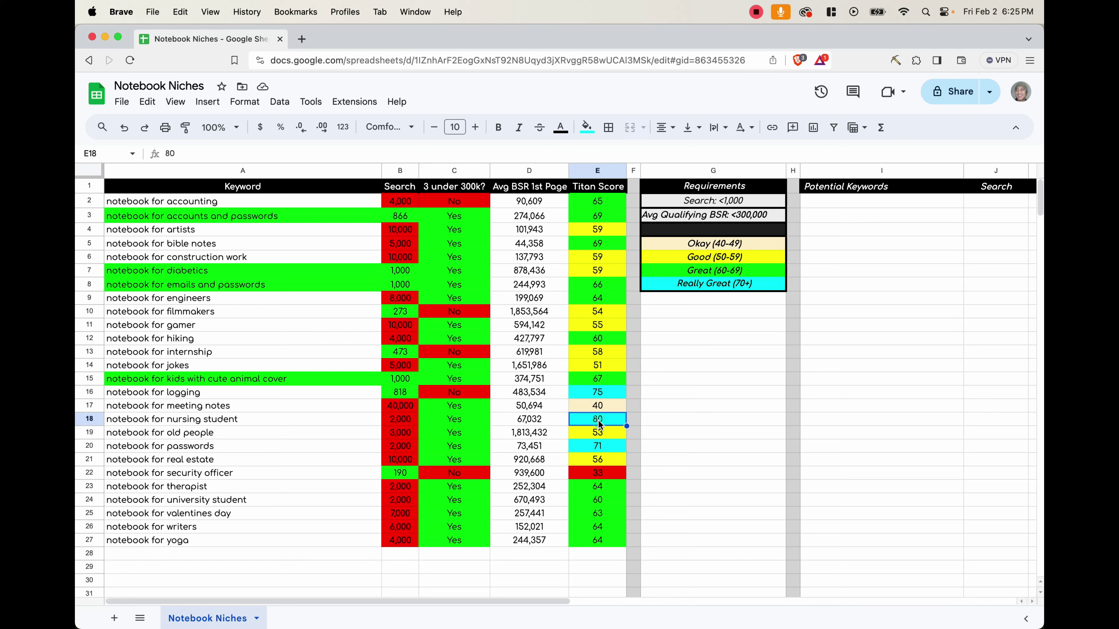
pyautogui.click(602, 397)
# Examine the Titan Score, "3 under 300k?" answer and Search count in the "notebook for passwords" row.
pyautogui.click(599, 447)
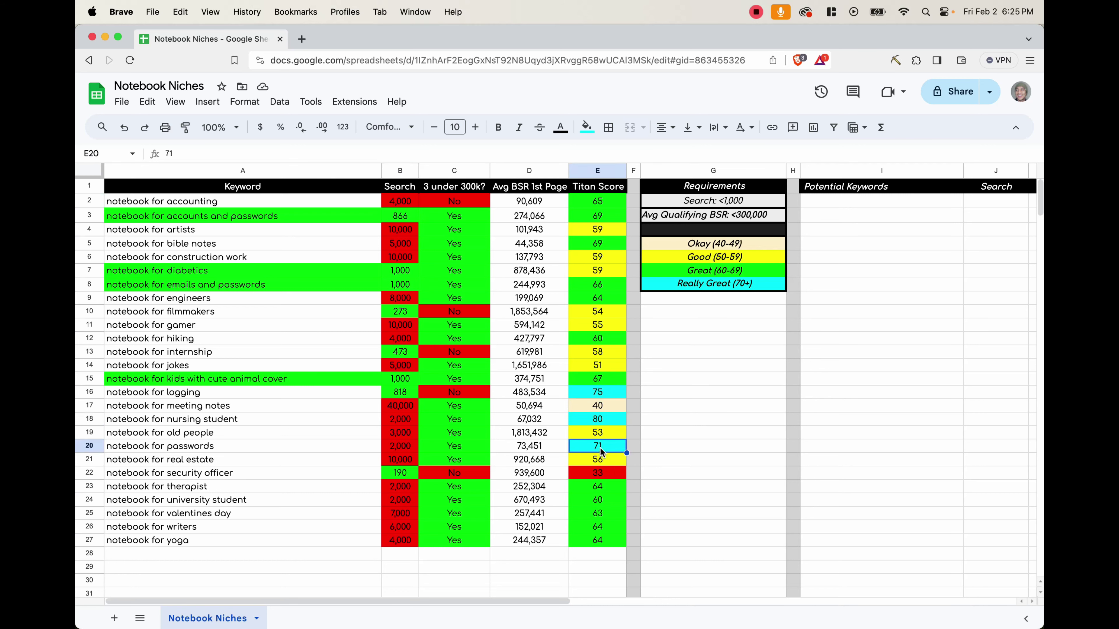
pyautogui.click(457, 445)
pyautogui.click(192, 446)
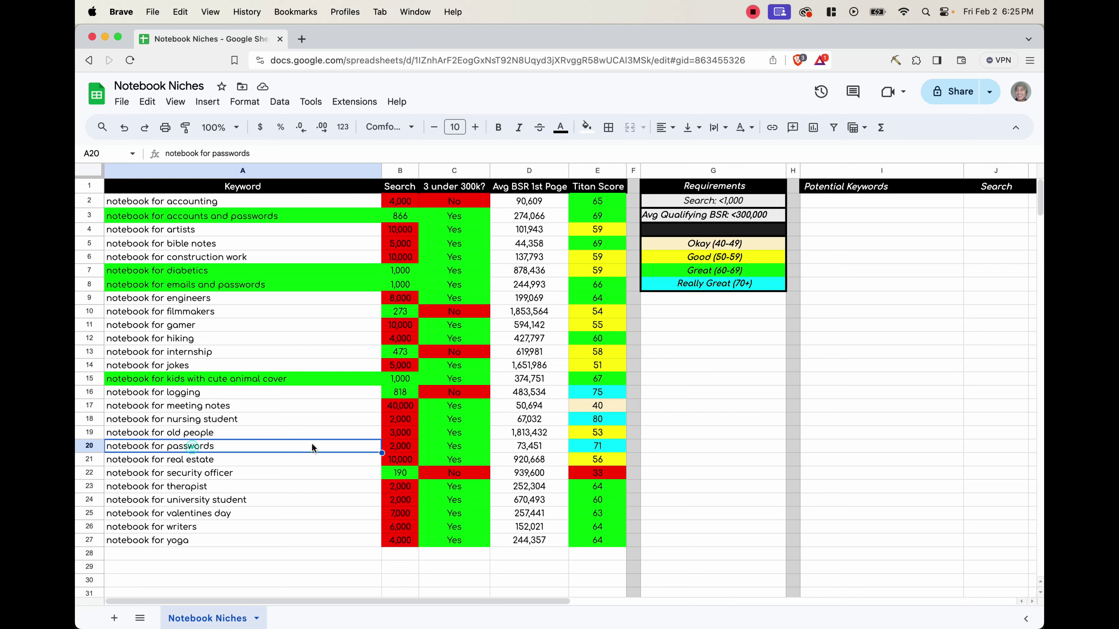
pyautogui.click(449, 445)
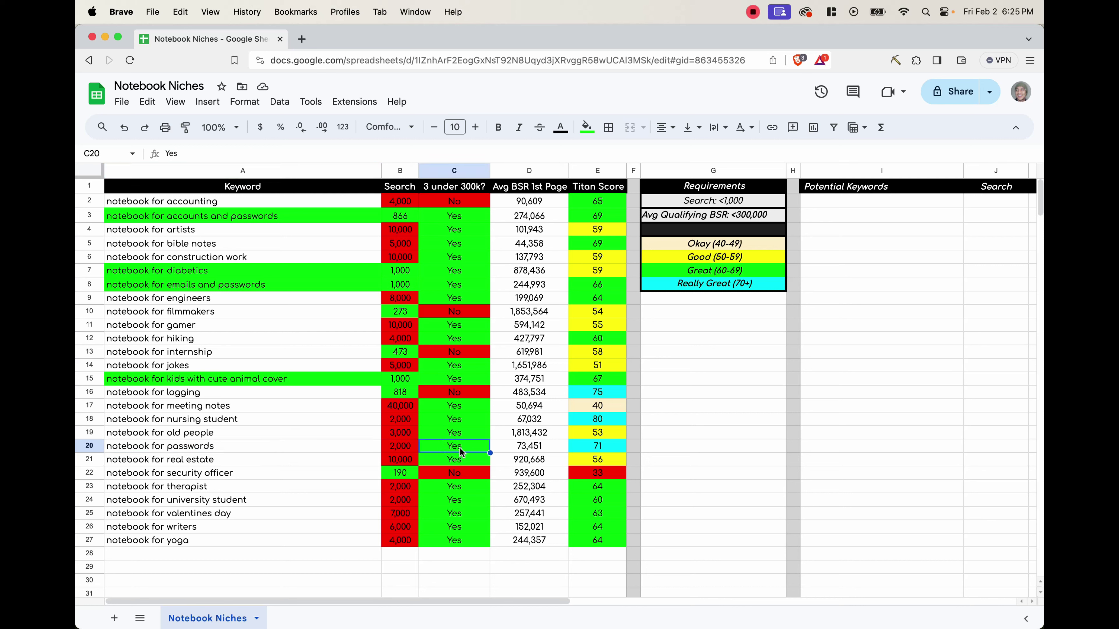
pyautogui.click(394, 446)
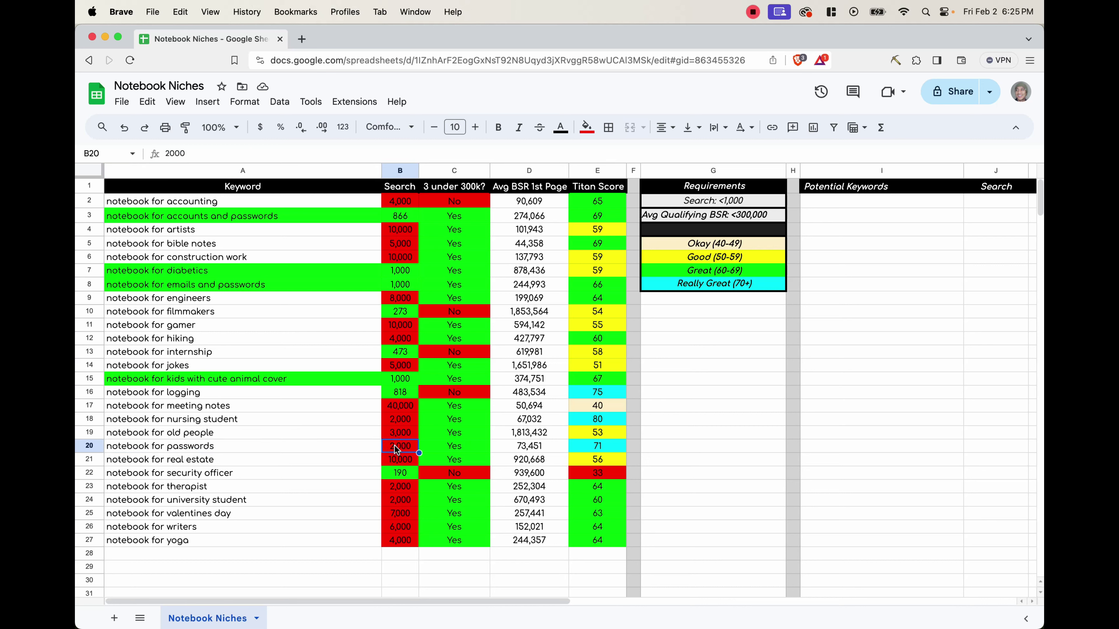
pyautogui.click(357, 448)
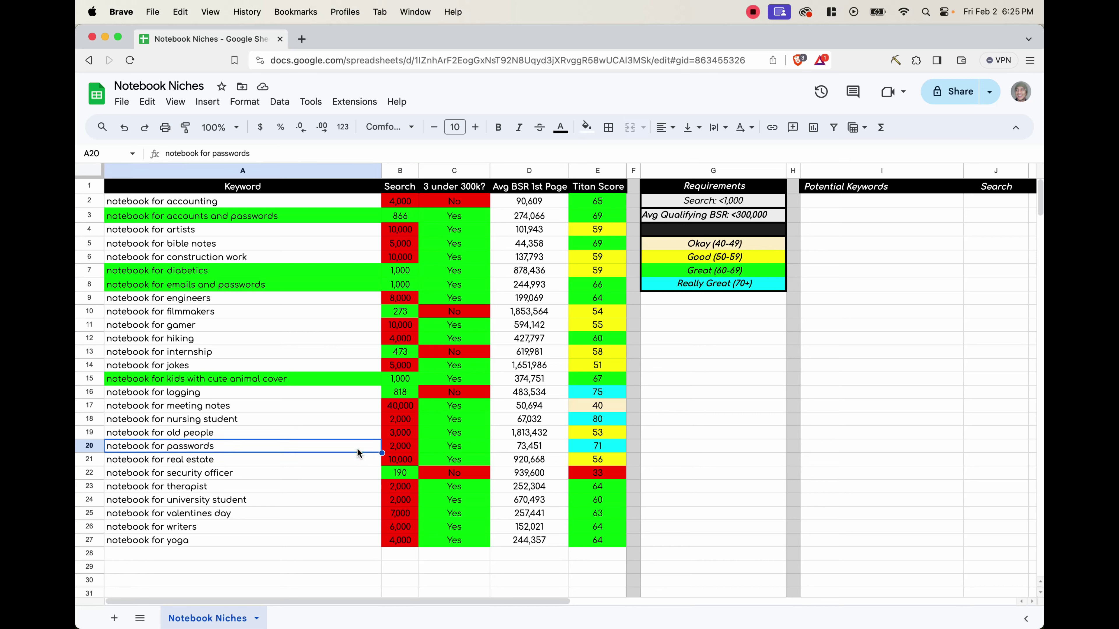
pyautogui.click(332, 446)
# Examine the "notebook for engineers" row from its keyword across to its Titan Score.
pyautogui.click(115, 300)
pyautogui.moveTo(349, 297); pyautogui.dragTo(602, 299)
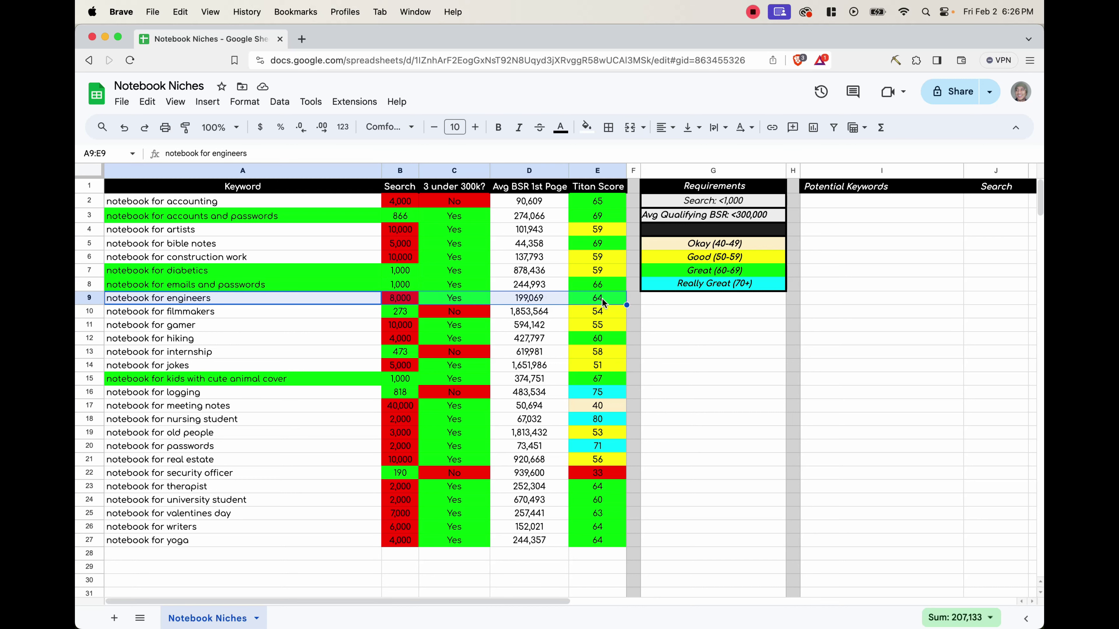
pyautogui.click(602, 298)
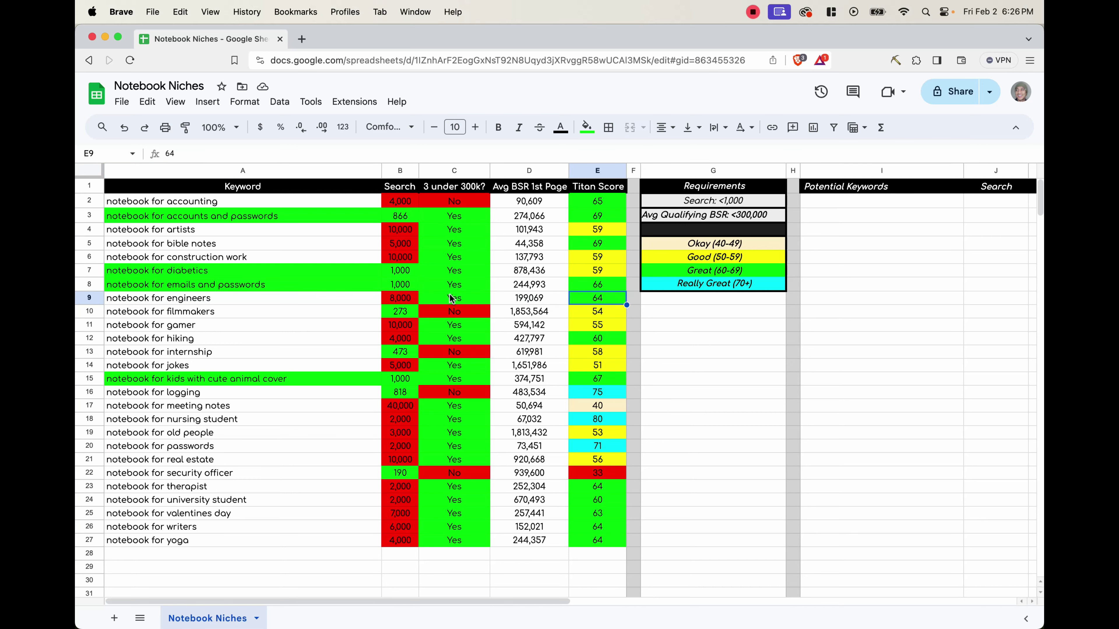